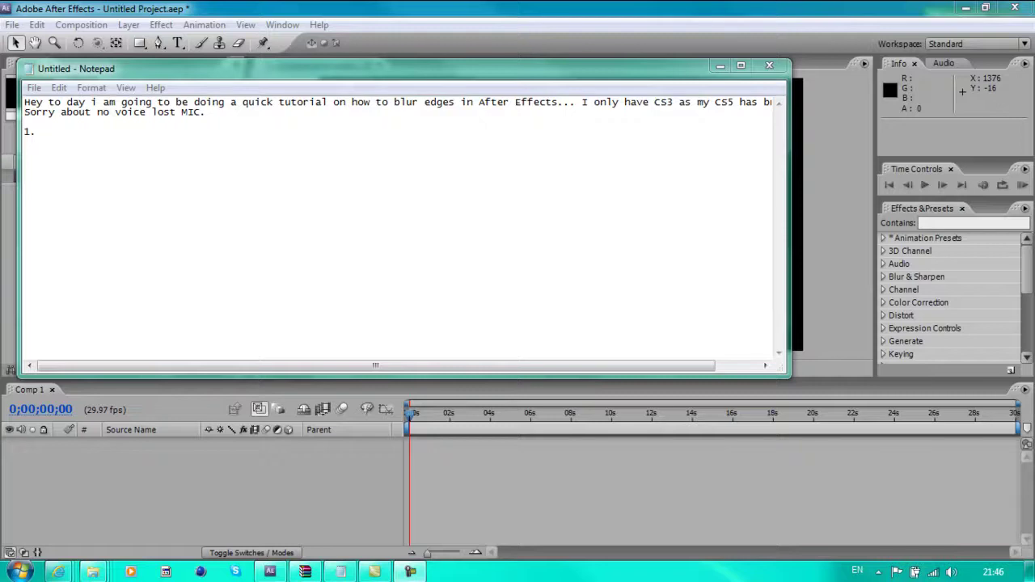
Step: Capitalise the word 'broken' in the intro note to 'BROKEN'
key(alt+Tab)
drag(207, 112, 24, 102)
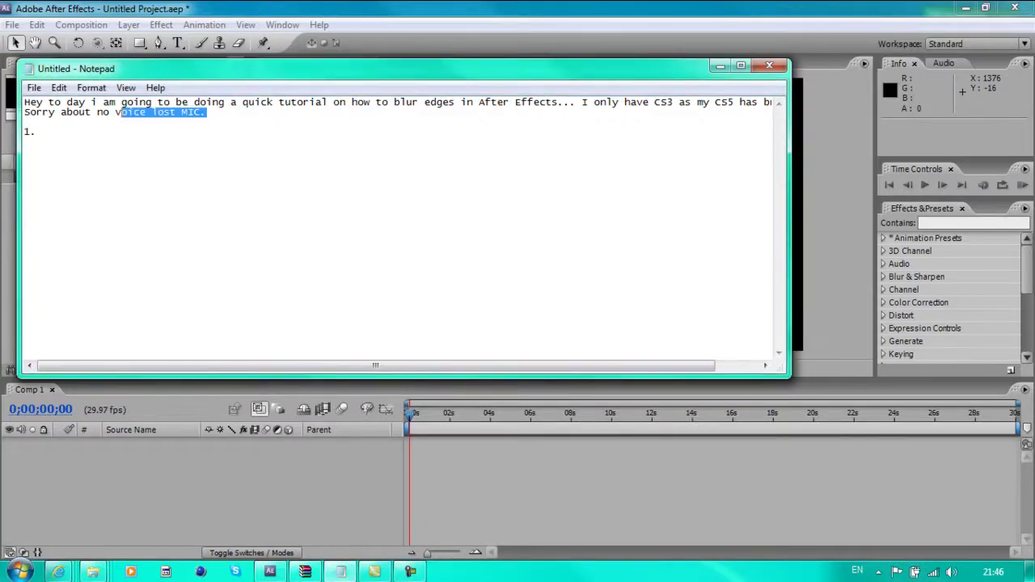
click(34, 87)
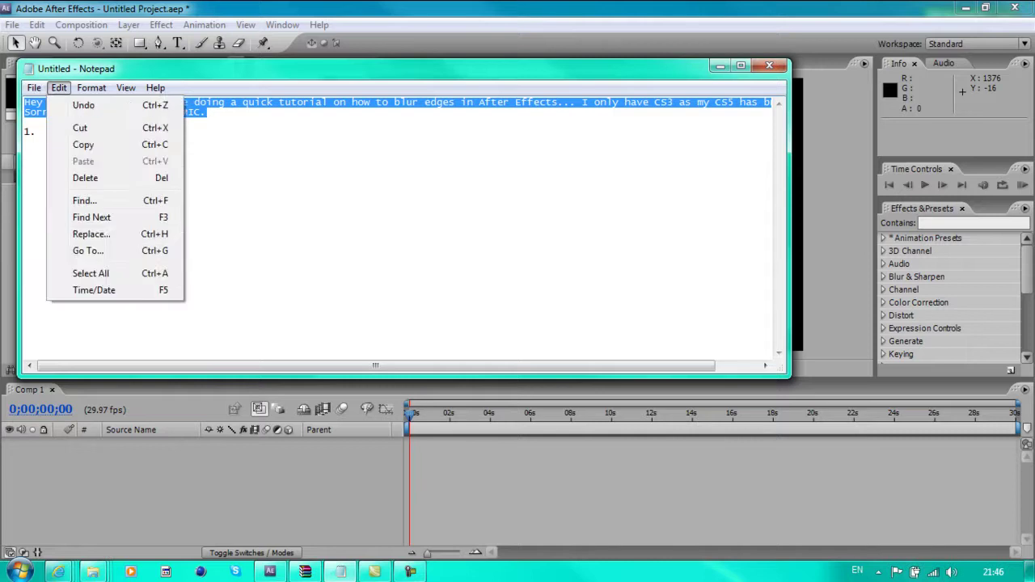
click(208, 112)
drag(207, 112, 24, 102)
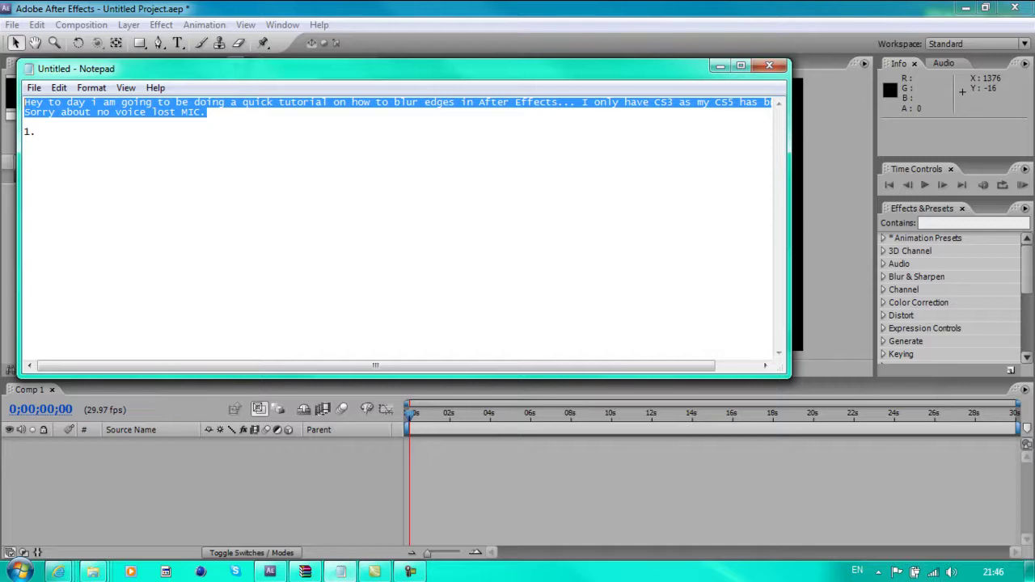
click(758, 101)
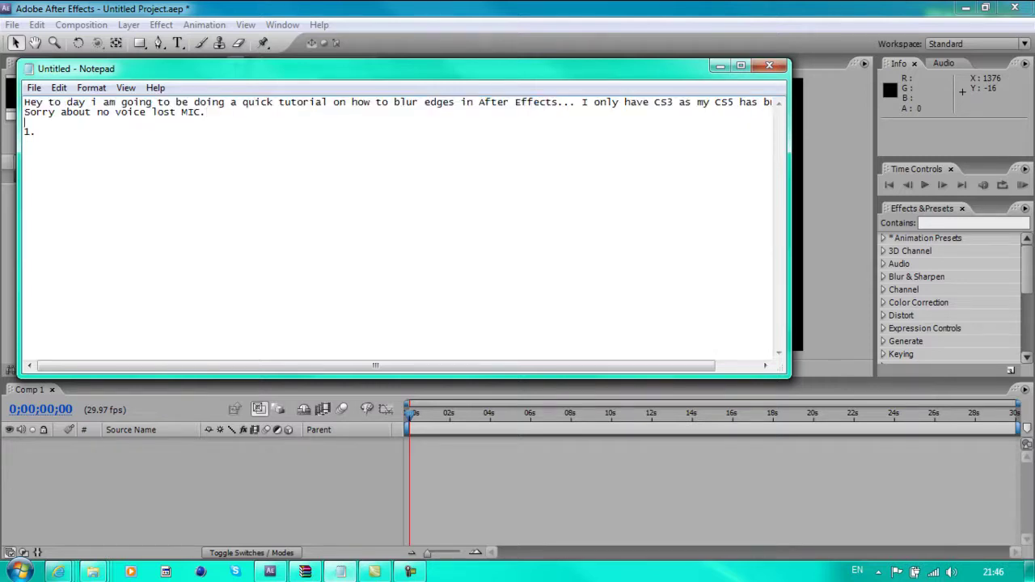
click(24, 122)
double_click(769, 102)
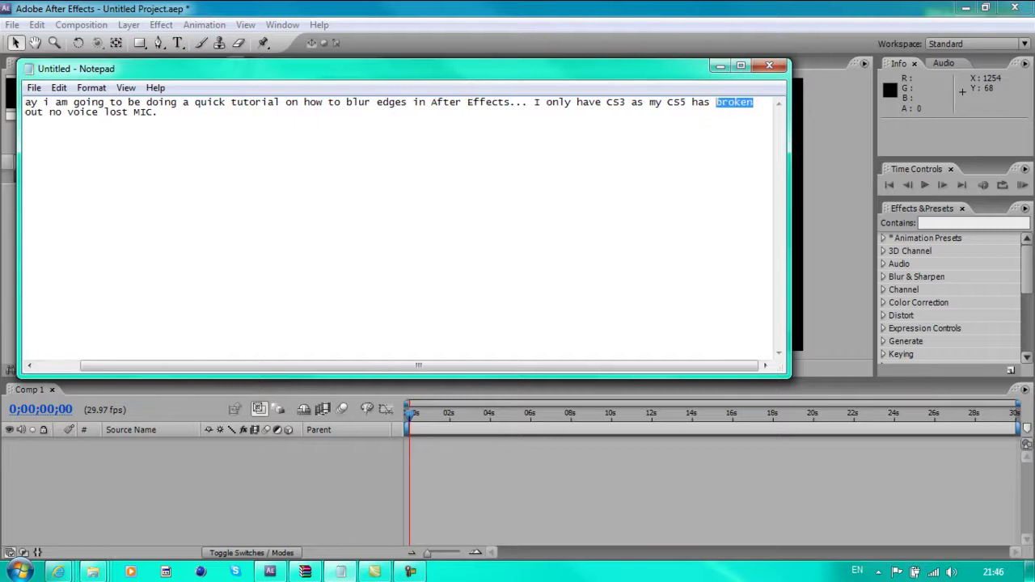
text(BROKEN)
Step: Add the first step text 'Import Clip/s' on the line after '1.'
click(24, 121)
text(1.)
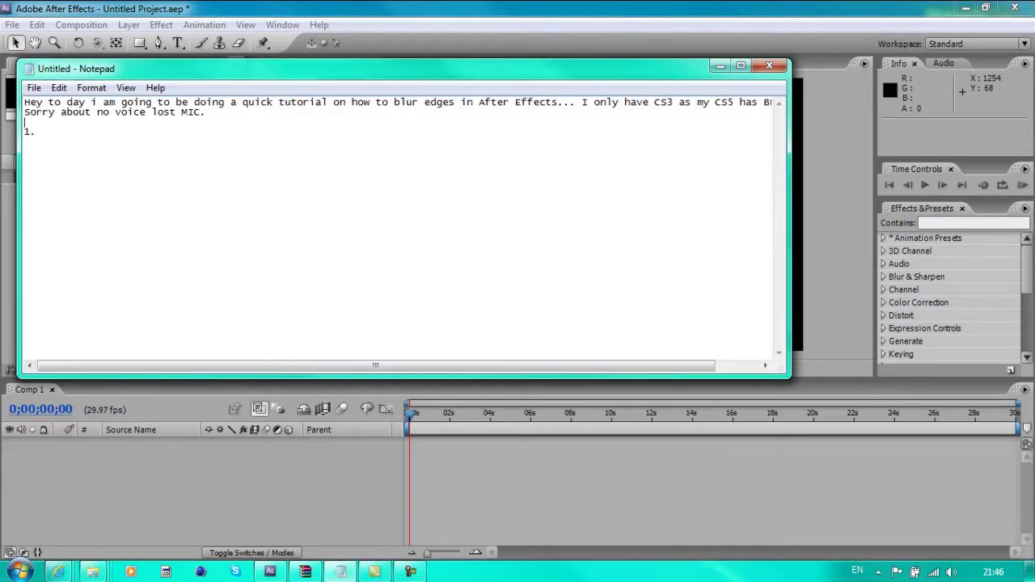
text(Import Clips)
key(BackSpace)
text(/s)
key(Home)
key(shift+Right)
key(shift+Right)
key(shift+Right)
key(shift+Right)
key(shift+Right)
key(shift+Right)
key(shift+Right)
key(shift+Right)
key(shift+Right)
key(End)
Step: Replace step 1 with 'Sorry Make A New Compisitions On your settings or mine...'
click(720, 65)
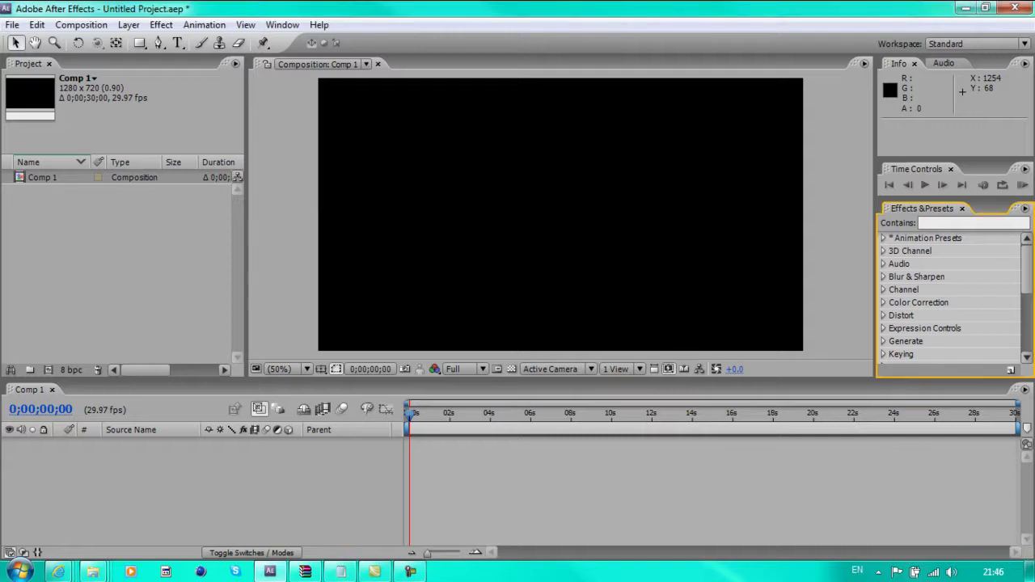
click(341, 572)
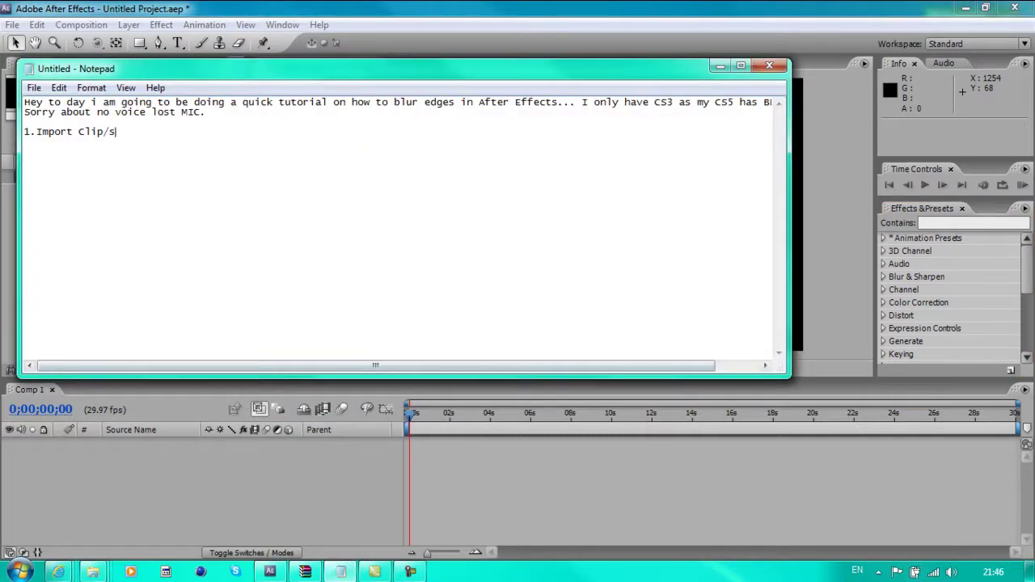
key(BackSpace)
key(BackSpace)
key(BackSpace)
key(BackSpace)
key(BackSpace)
key(BackSpace)
key(BackSpace)
key(BackSpace)
key(BackSpace)
key(BackSpace)
key(BackSpace)
key(BackSpace)
text(Sorry Make A New Compisitions On your settings or mine...)
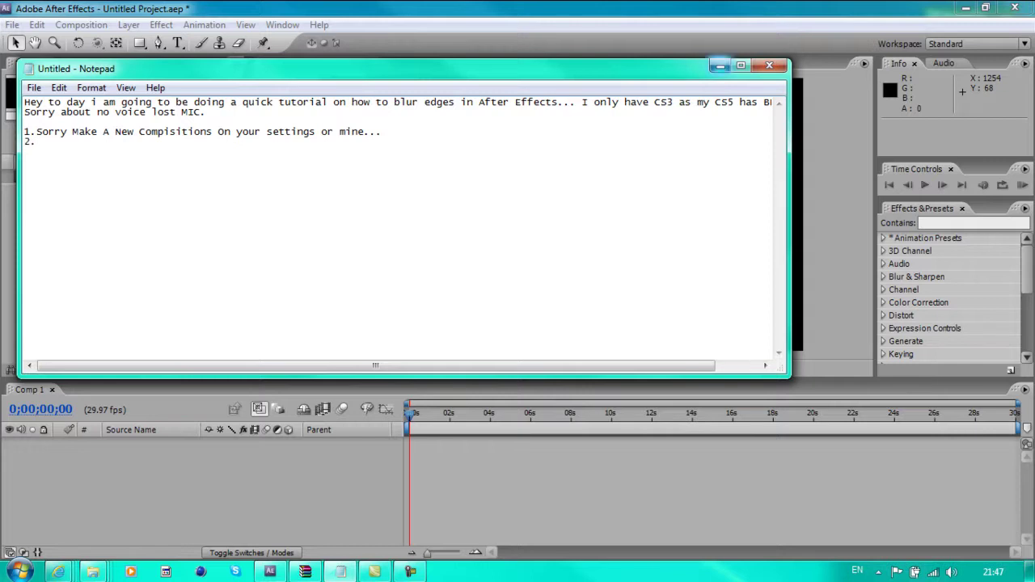
click(720, 65)
Step: Rename Comp 1 to 'Tutorial' and switch it to Square Pixels in Composition Settings
click(81, 25)
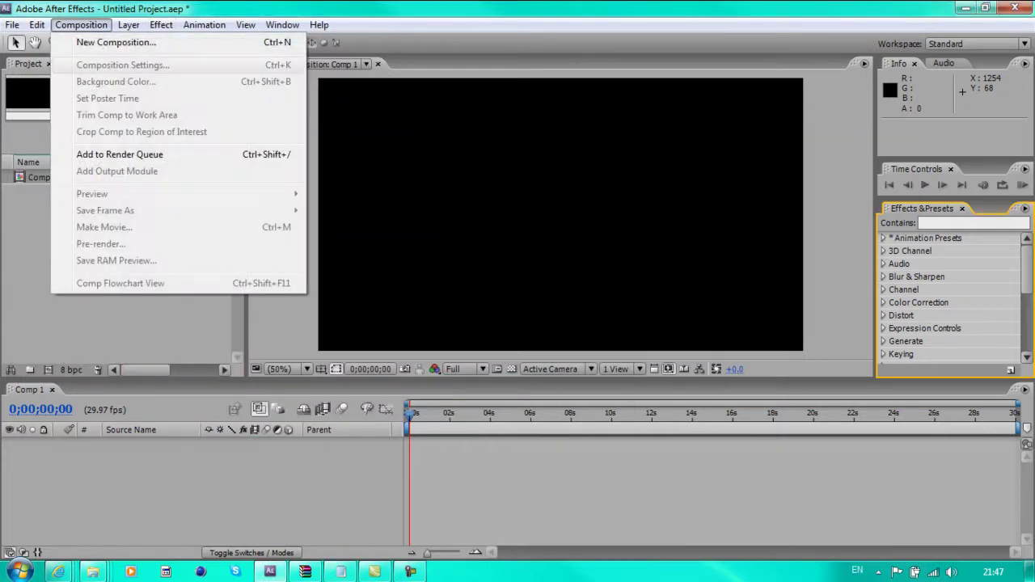
click(42, 177)
click(42, 177)
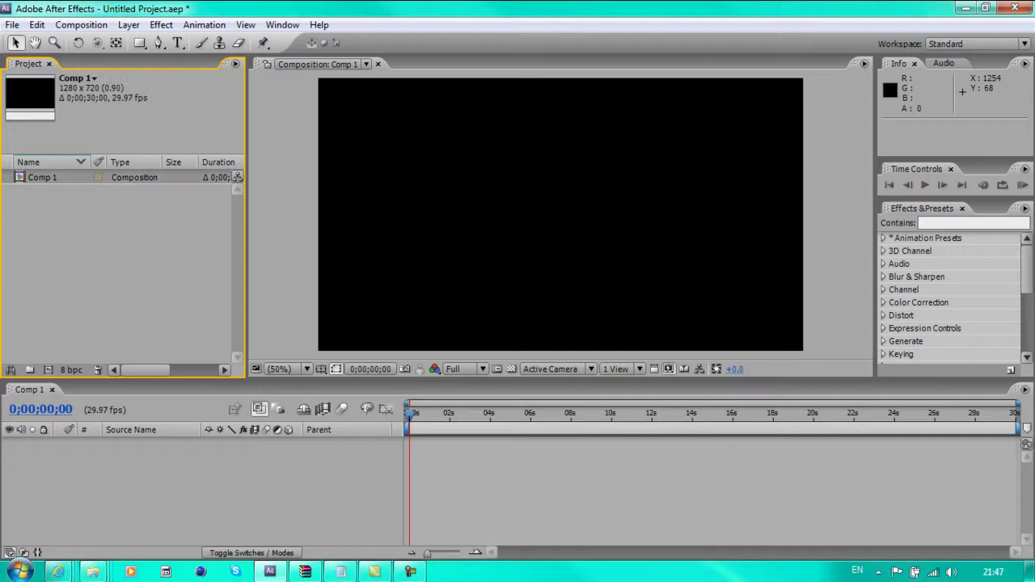
click(81, 24)
click(113, 65)
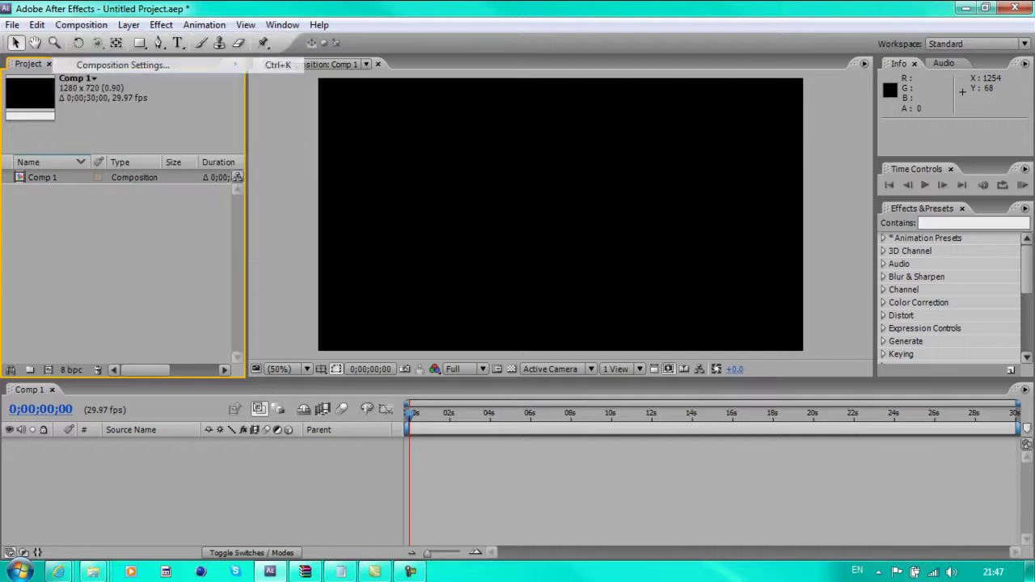
drag(430, 216, 427, 216)
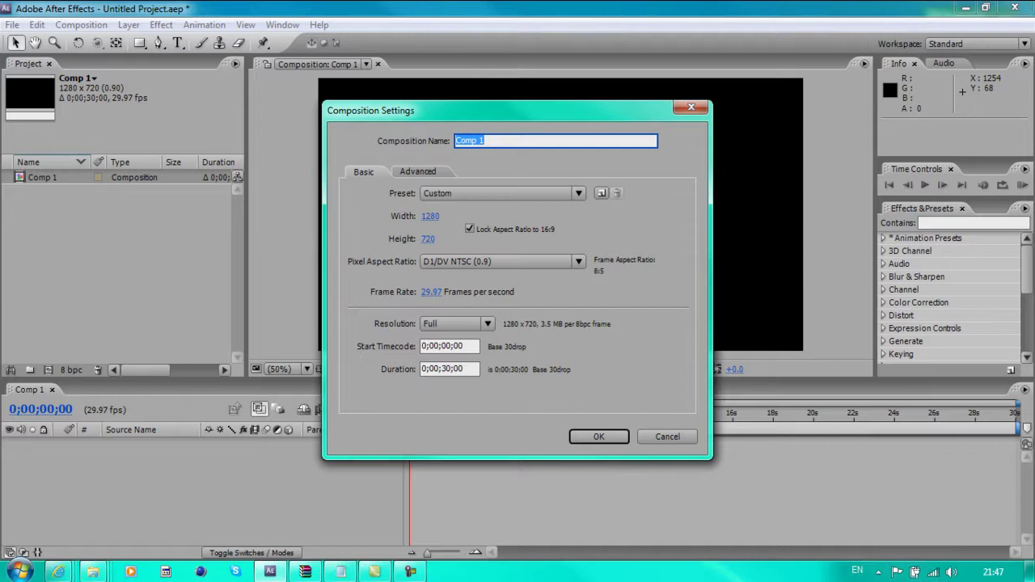
key(BackSpace)
text(Tutorial)
click(502, 261)
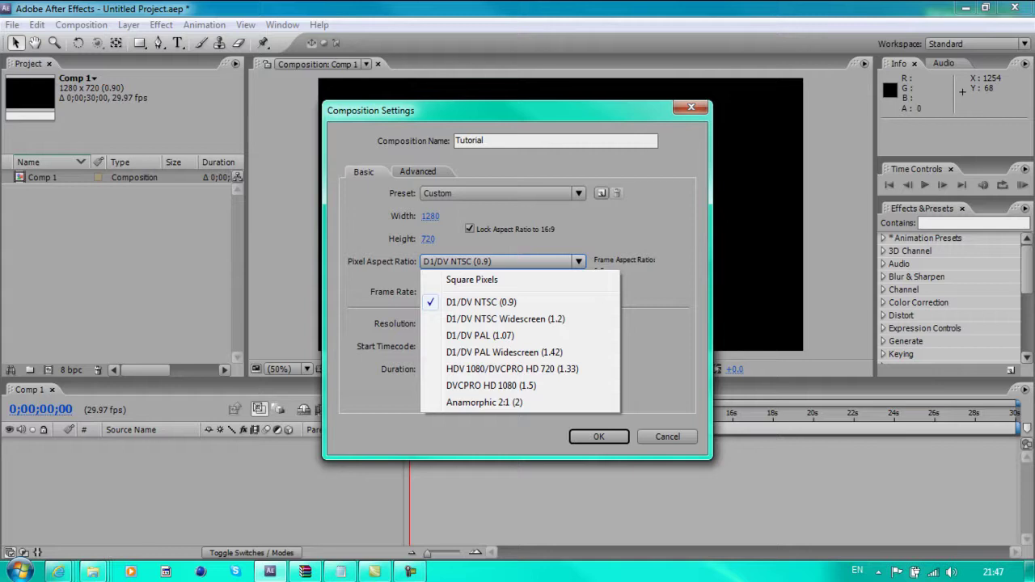
click(471, 279)
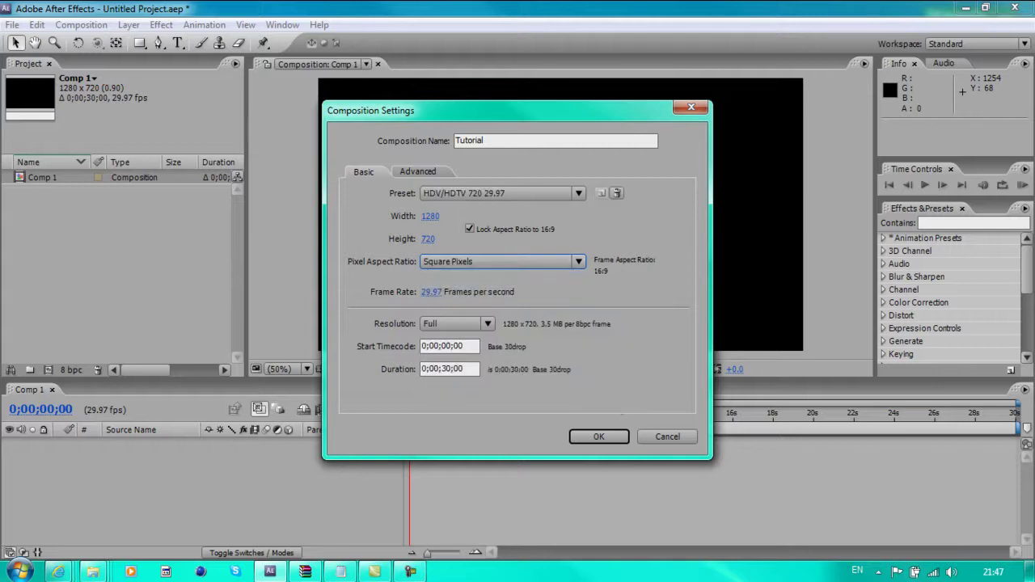
click(501, 193)
key(Escape)
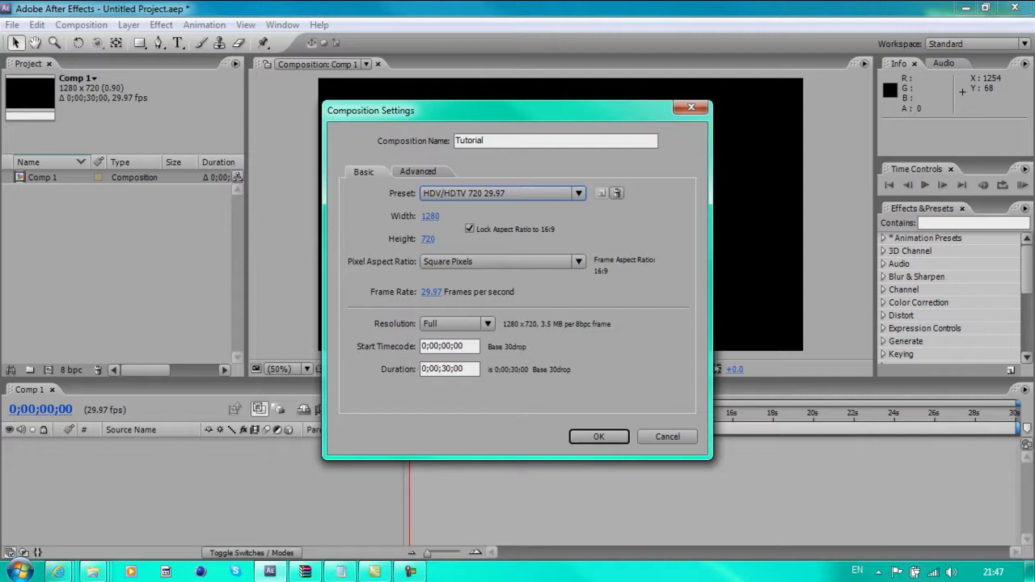
Step: Set the composition frame rate to 59.94 and apply the settings
click(431, 292)
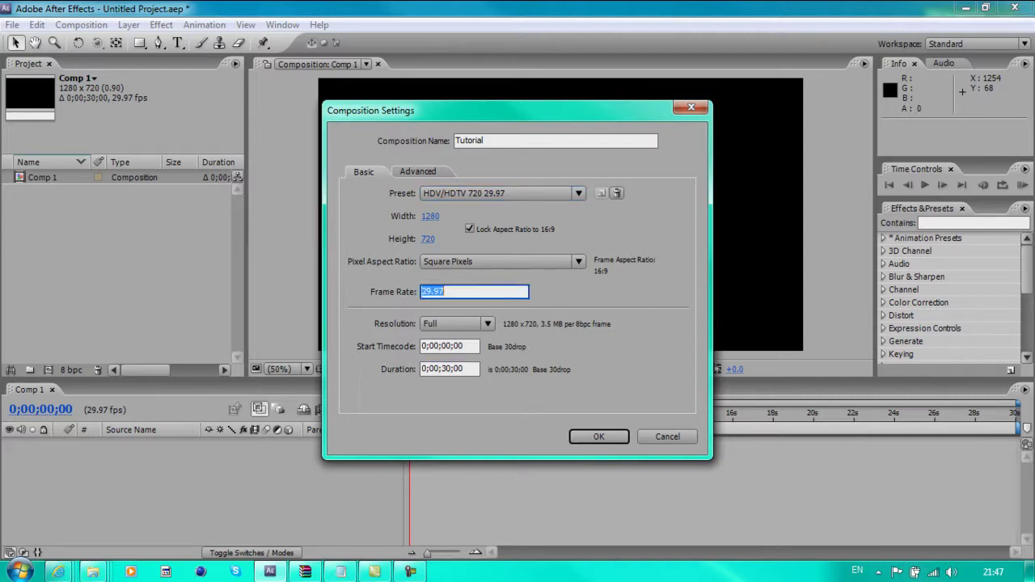
text(41)
key(Tab)
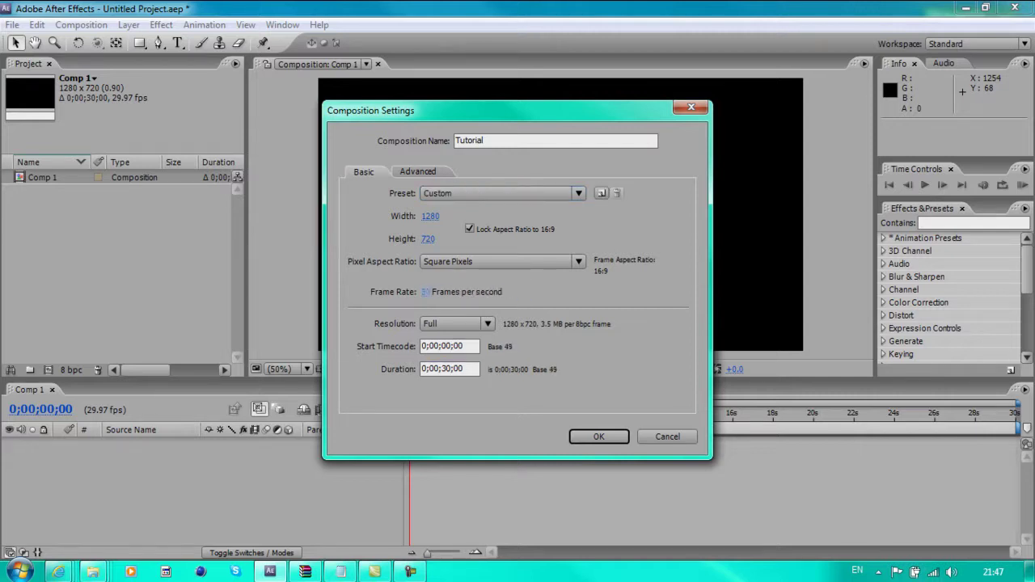
drag(427, 292, 421, 292)
click(426, 292)
text(59)
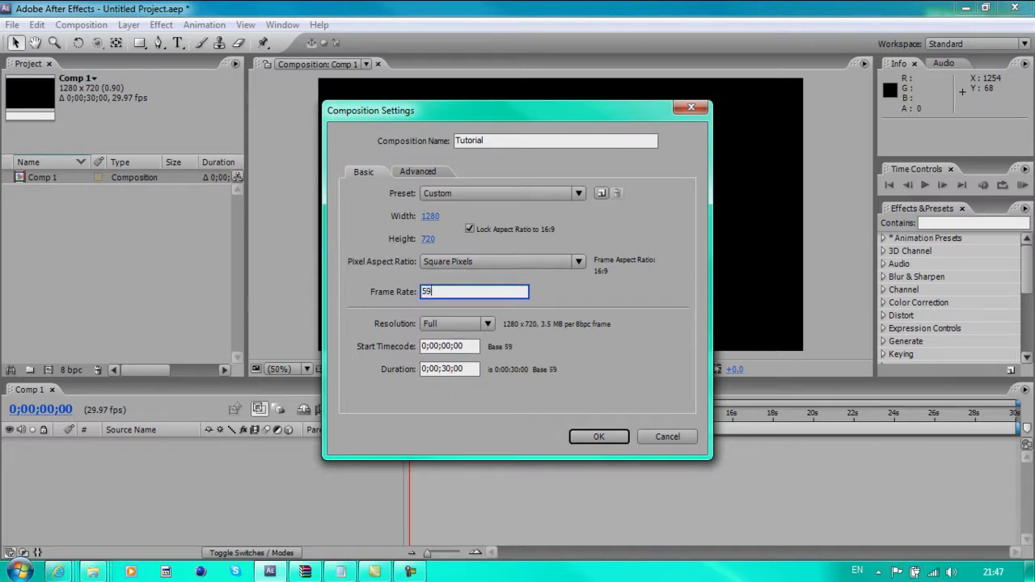
text(.94)
key(Return)
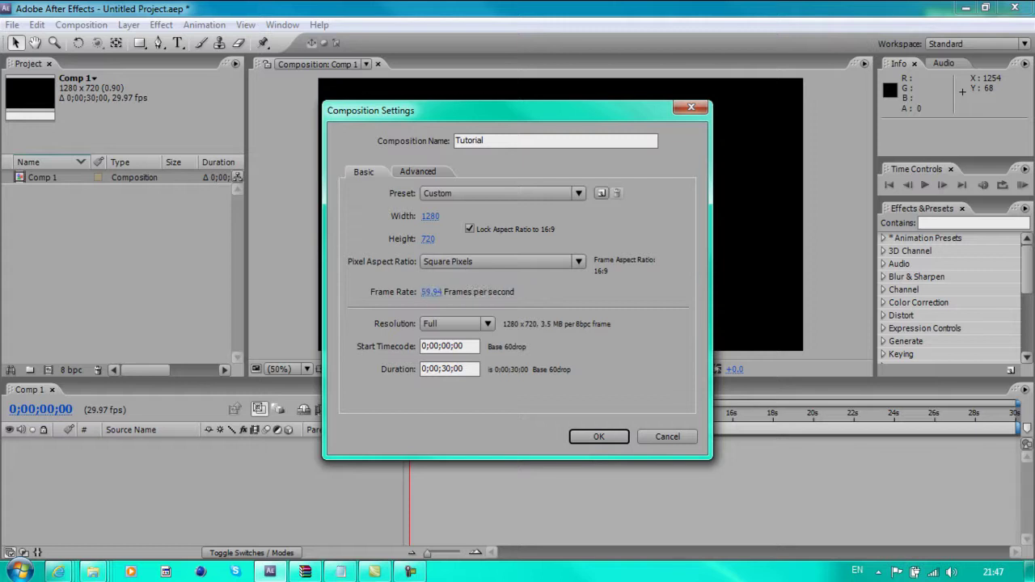
click(599, 437)
Step: Start a single-file import and browse to the Mike OCE Clips folder on Editing (F:)
right_click(141, 265)
mouse_move(179, 322)
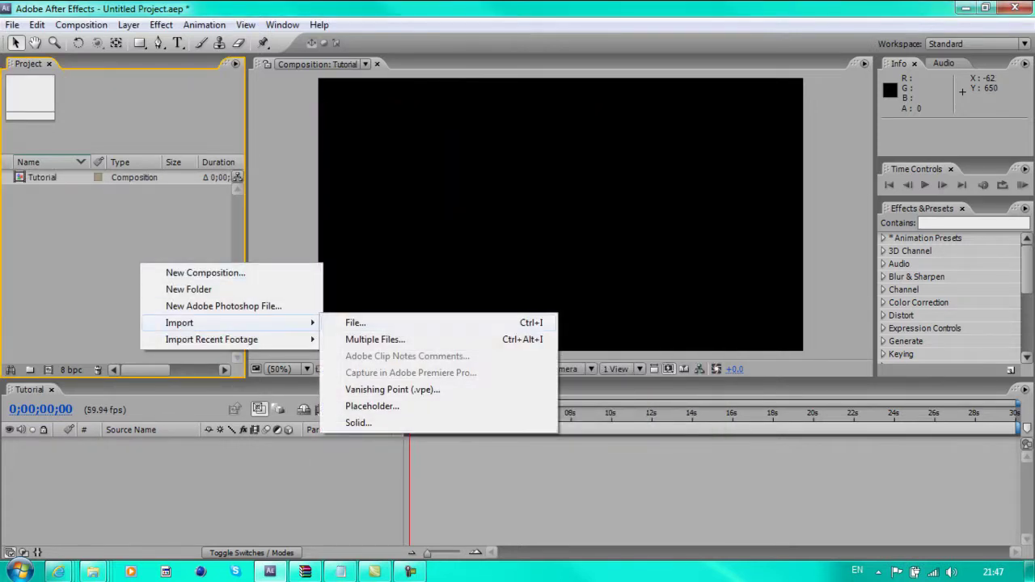
click(356, 323)
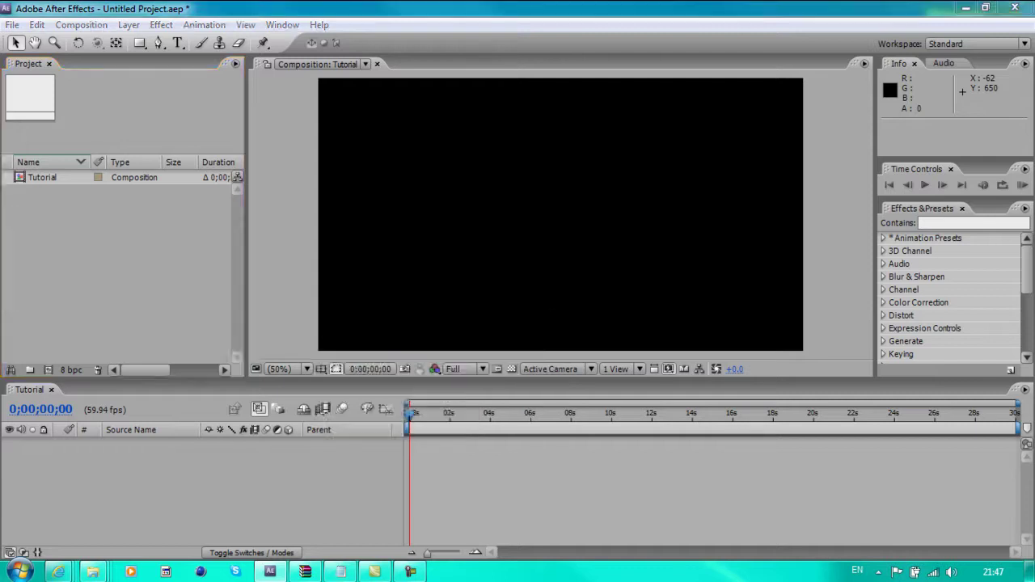
click(43, 196)
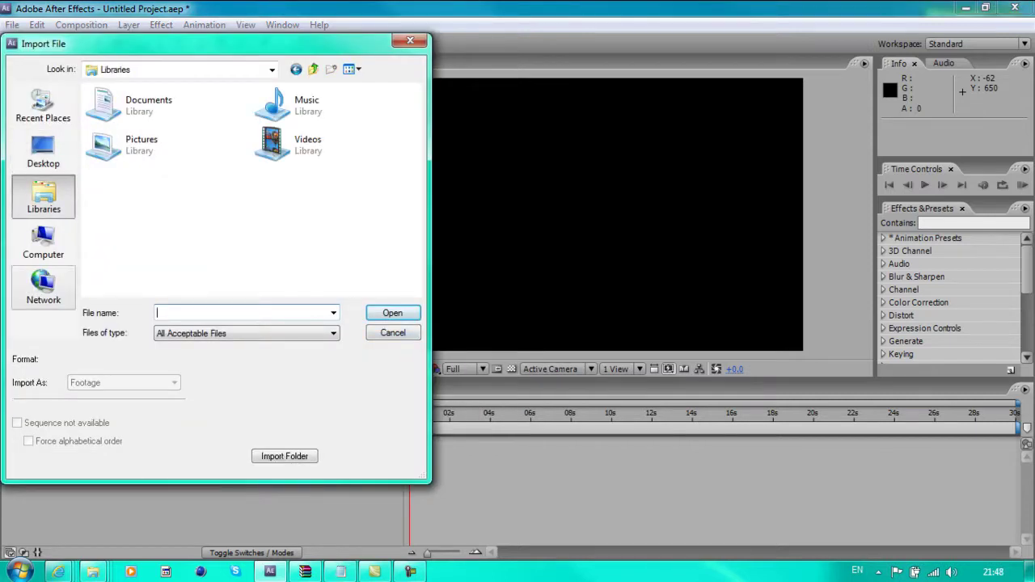
click(43, 241)
double_click(162, 160)
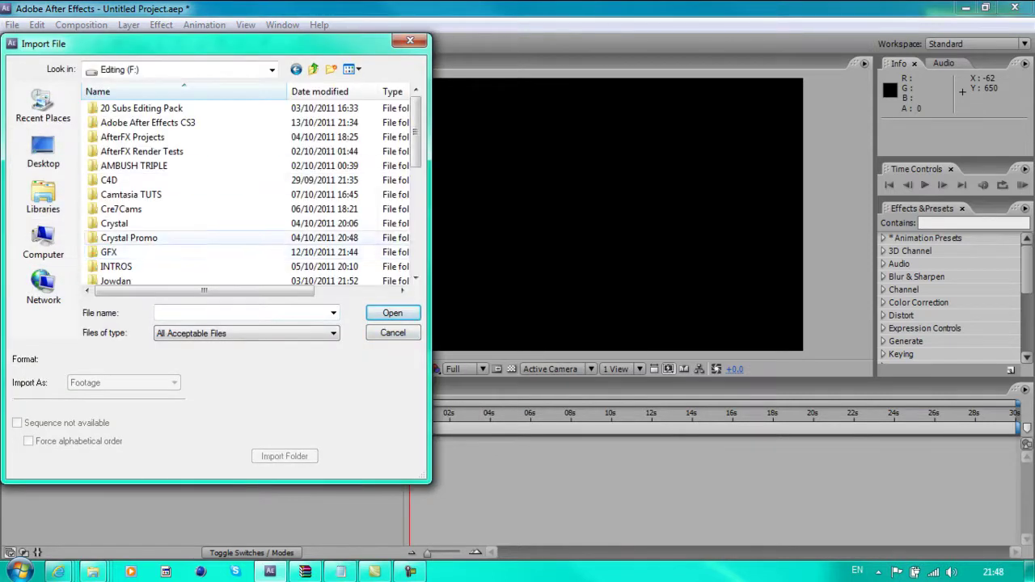
scroll(243, 194, down, 1)
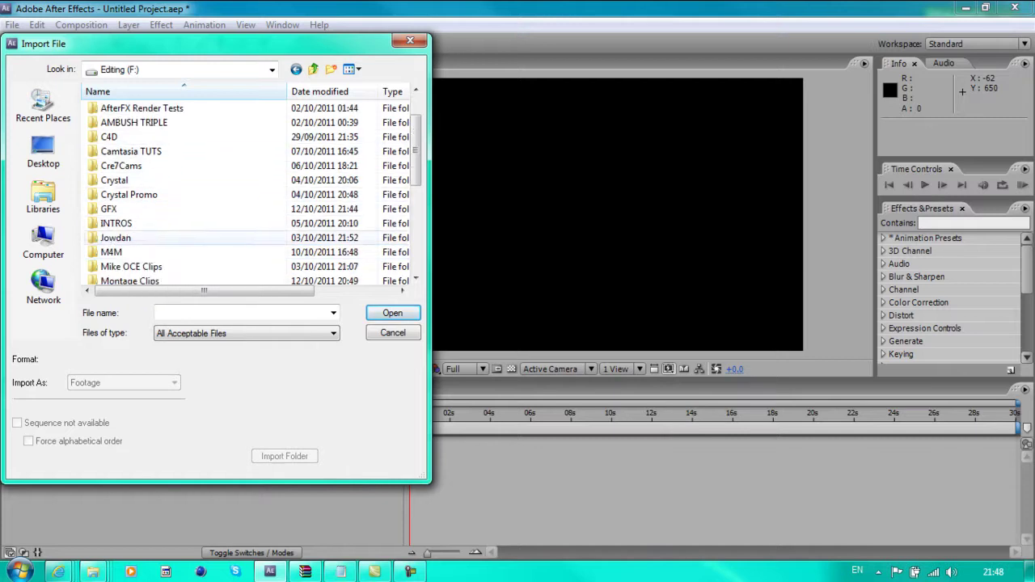
double_click(138, 266)
Step: Choose the Seanmike Nosc clip and import it into the project
click(123, 134)
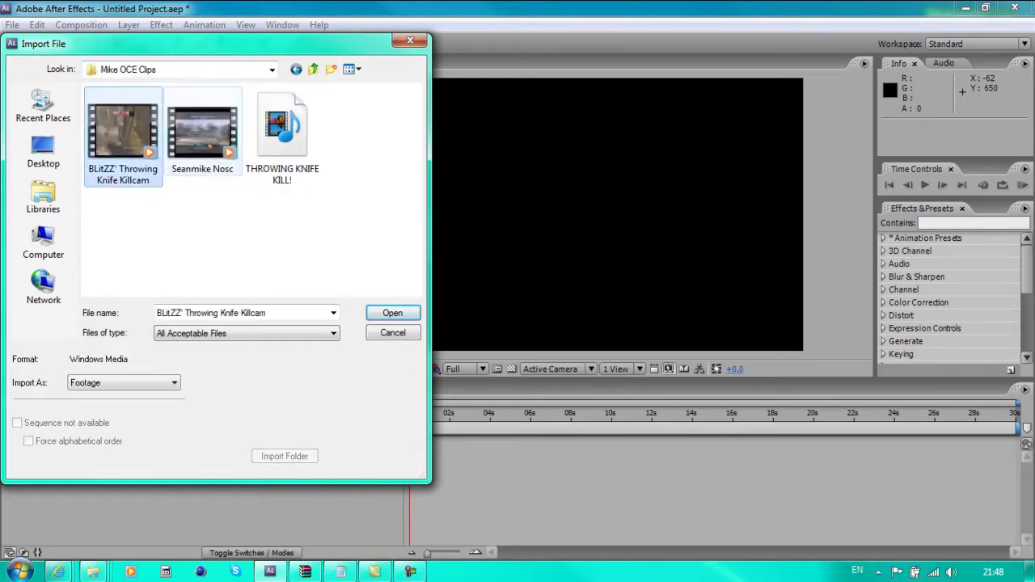
click(203, 133)
click(283, 134)
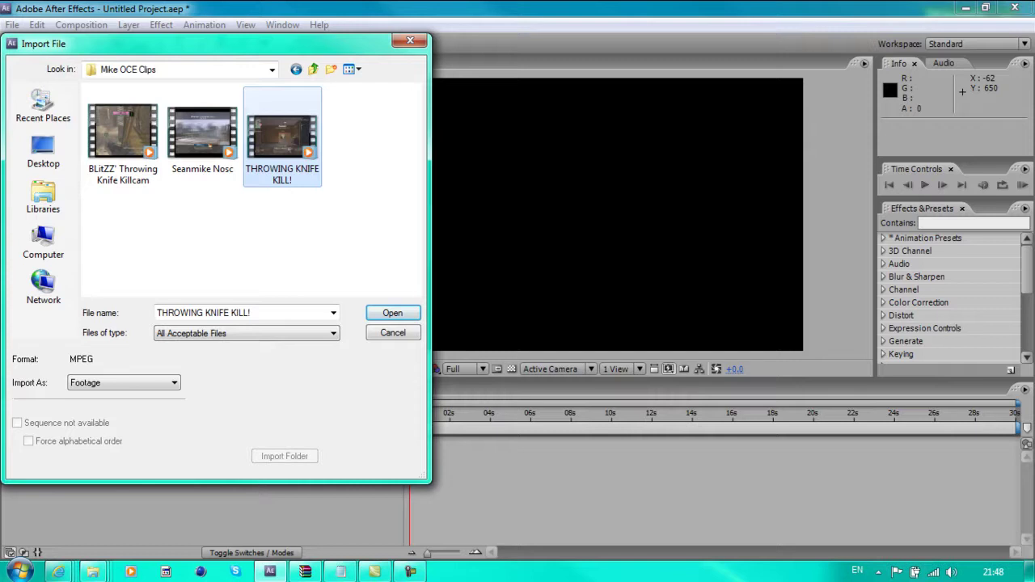
click(203, 133)
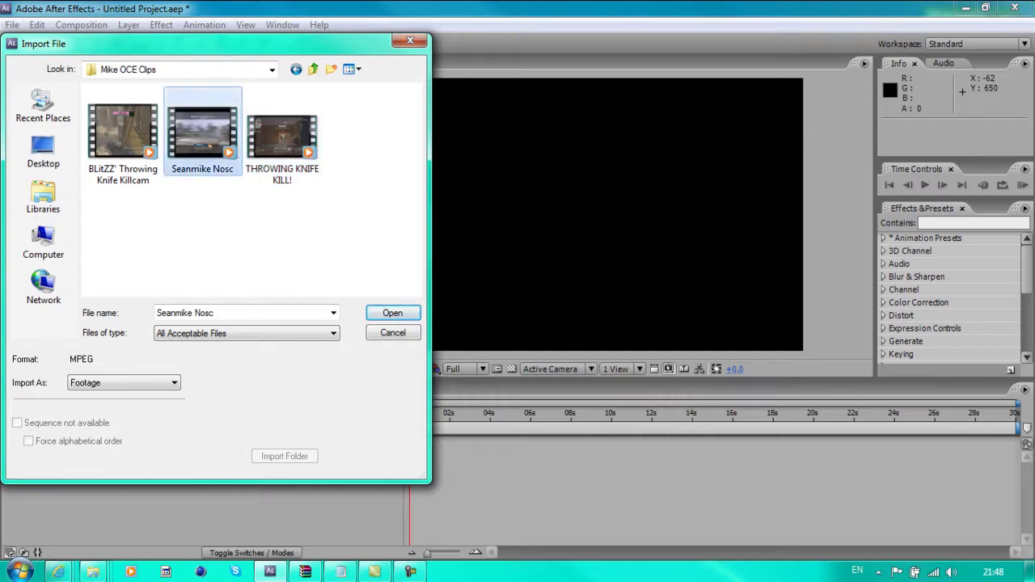
click(392, 314)
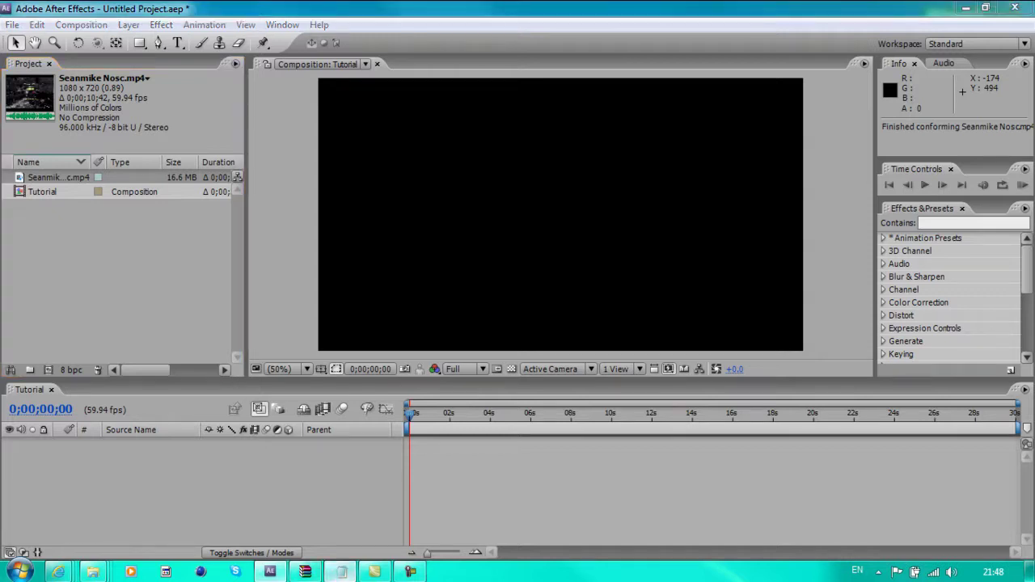
click(341, 572)
Step: Add step 2 'Now You HAve Your Clip Drag It In To The Timeline' and minimise Notepad
text(Now You HAve Your Clip )
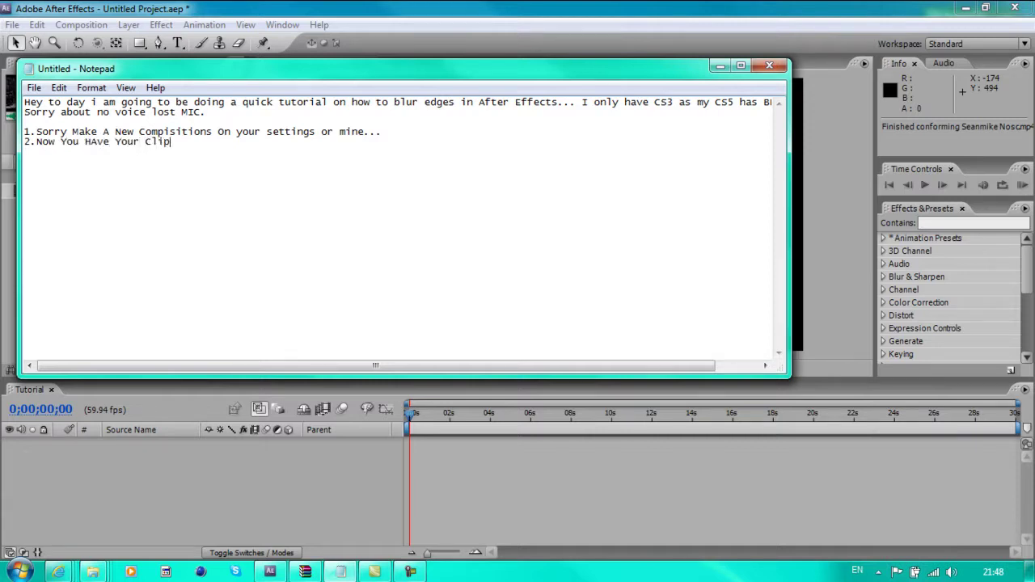
text(Drag Itr)
key(BackSpace)
key(BackSpace)
text(In To The Timeline)
drag(335, 142, 114, 142)
click(239, 142)
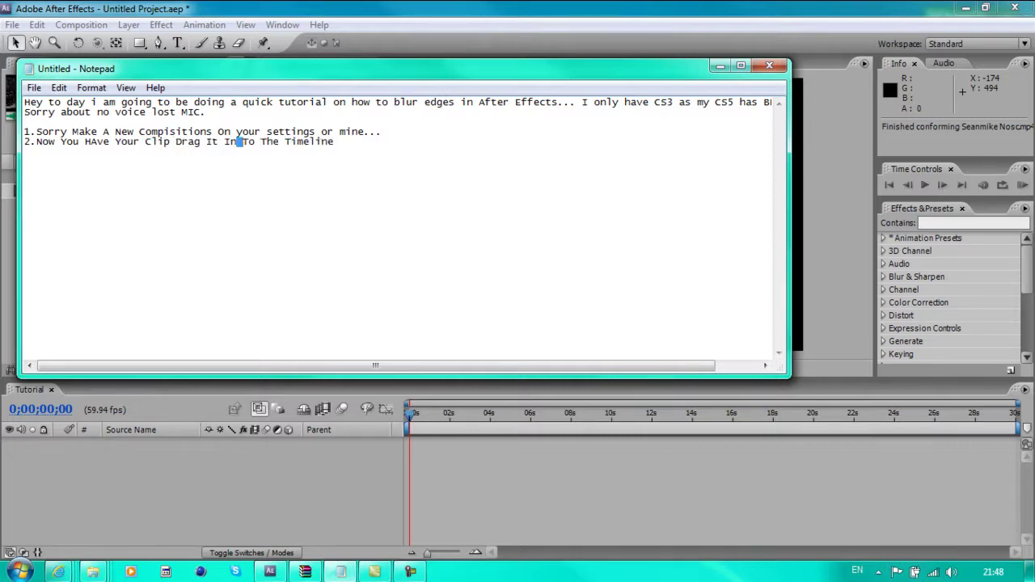
click(721, 65)
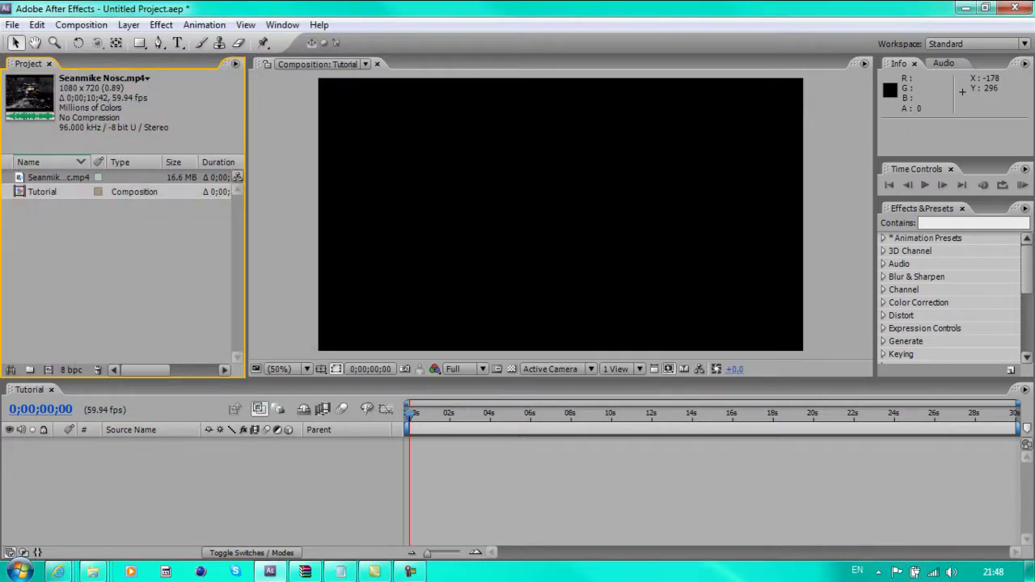
Step: Add Seanmike Nosc to the Tutorial comp, scale it up to fill the frame, and play a preview
click(42, 192)
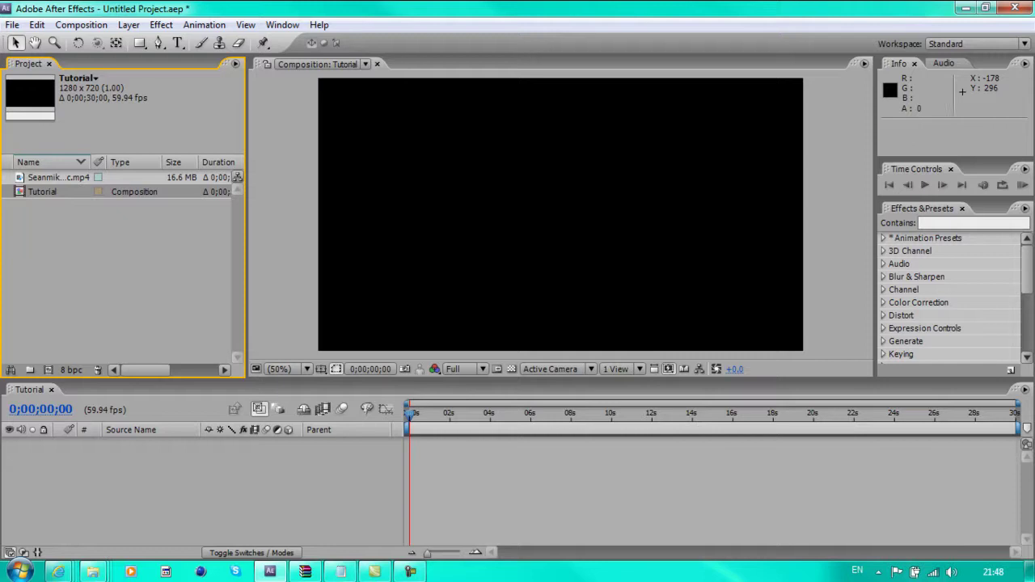
click(56, 177)
key(ctrl+slash)
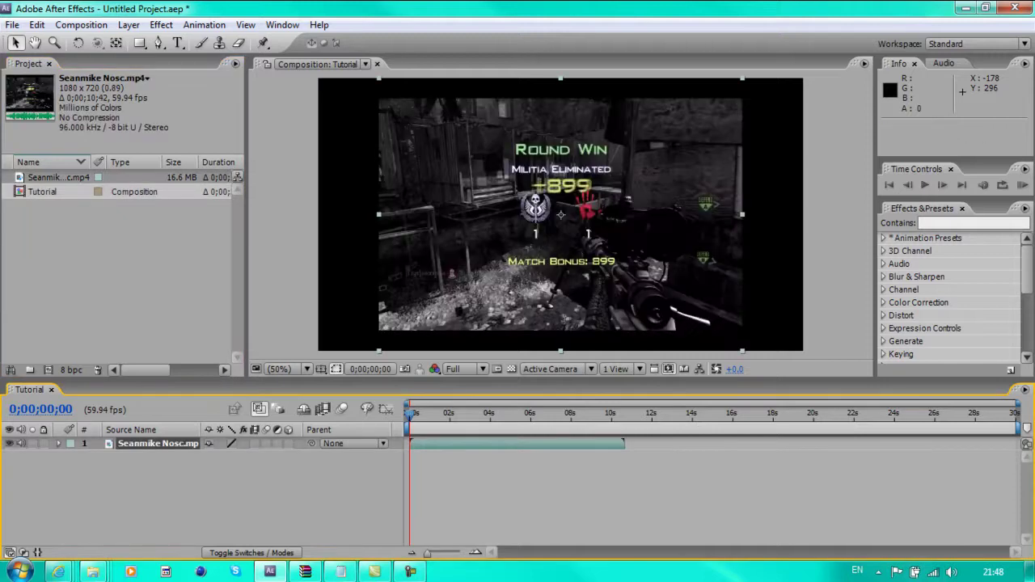
drag(378, 331, 318, 357)
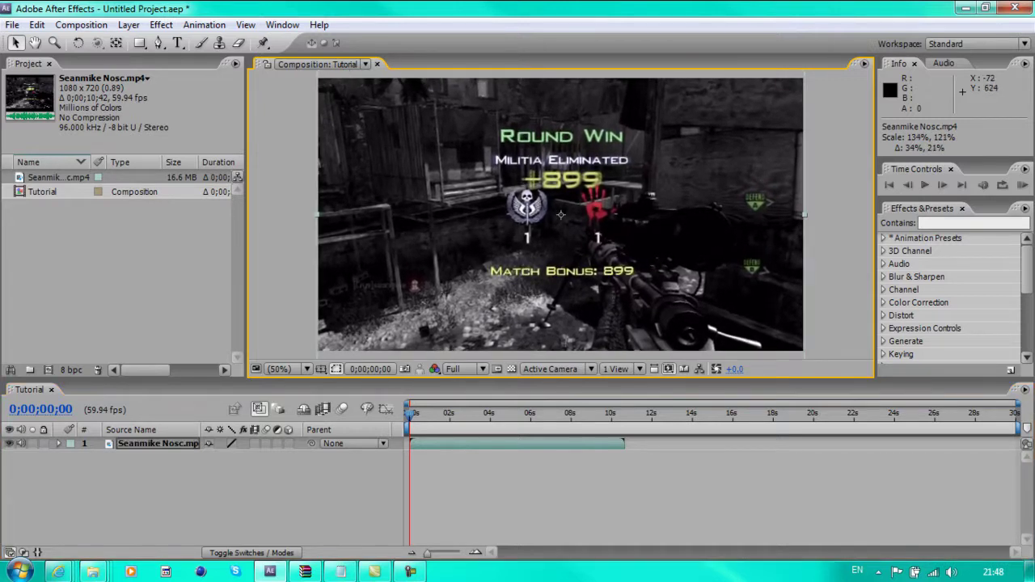
key(ctrl+shift+a)
key(space)
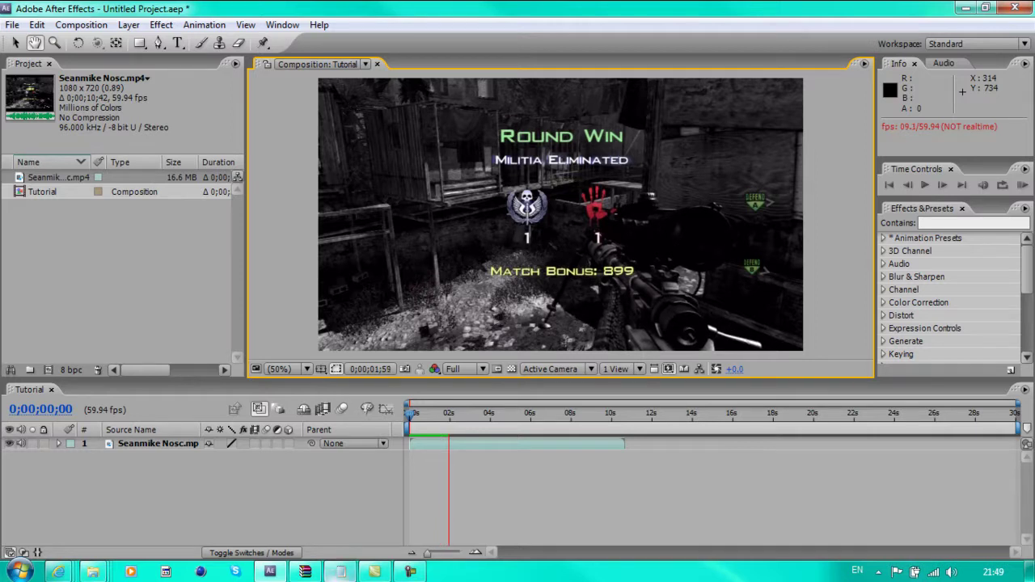
click(340, 572)
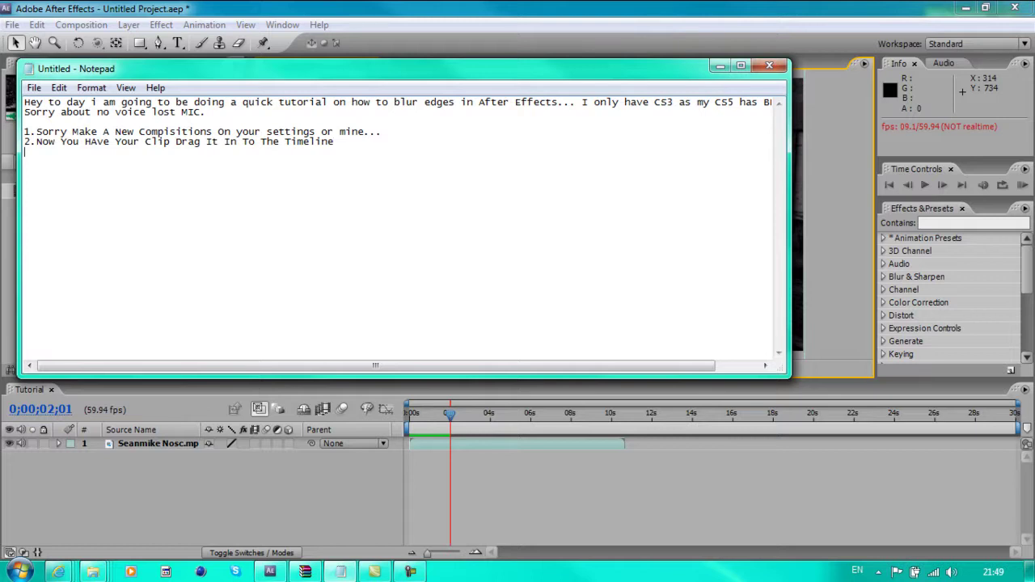
Step: Add the lag apology and step '3. MAke A New Adjustment Layer.', then minimise Notepad
text(Sorry Its A )
text(Bit Laggy Because recording... :)
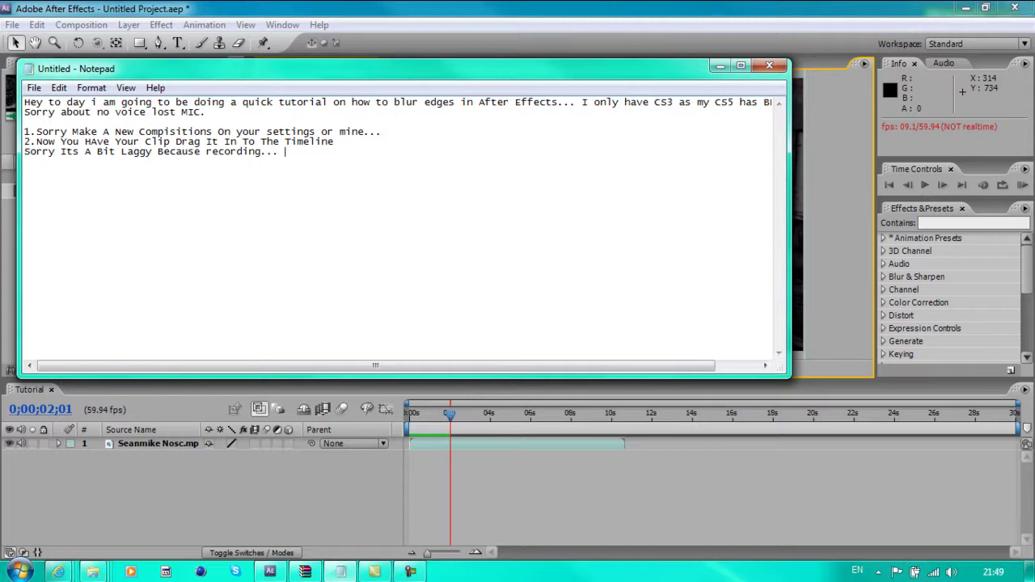
text() 3.)
text( MAke A New A)
text(djustment Laye)
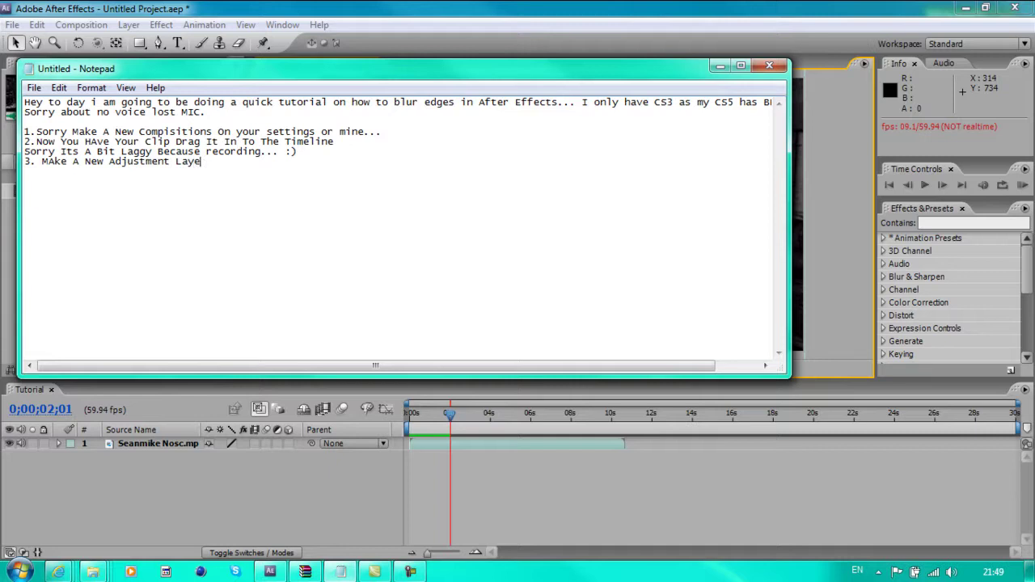
text(r...)
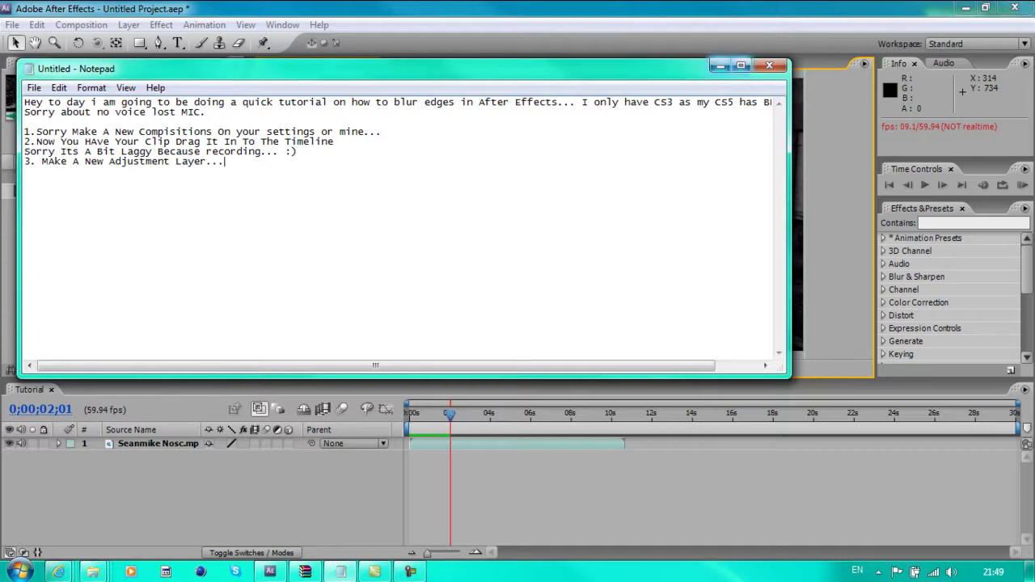
click(720, 66)
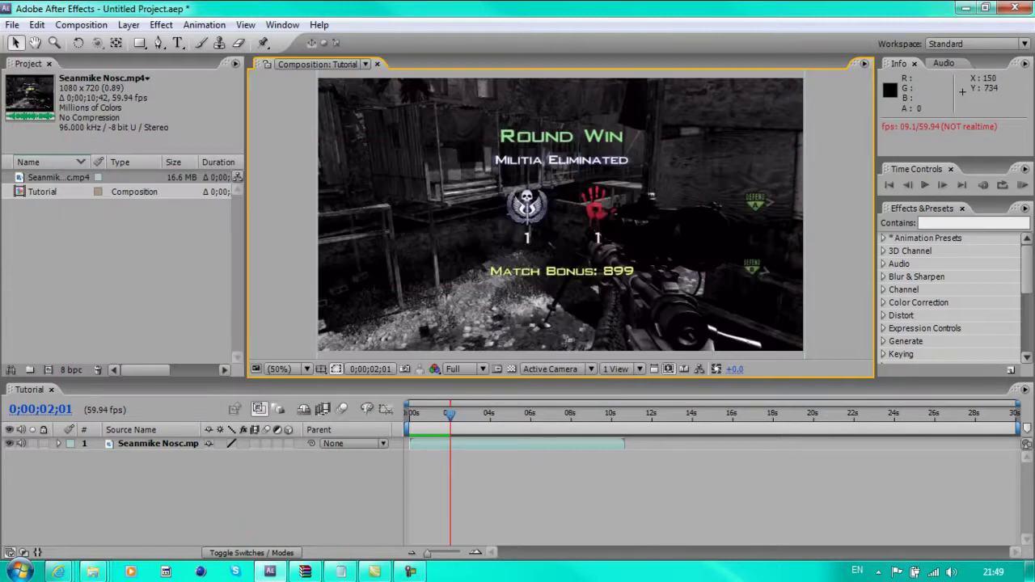
Step: From the timeline start, add a new Adjustment Layer above the Seanmike Nosc clip
click(889, 184)
right_click(98, 472)
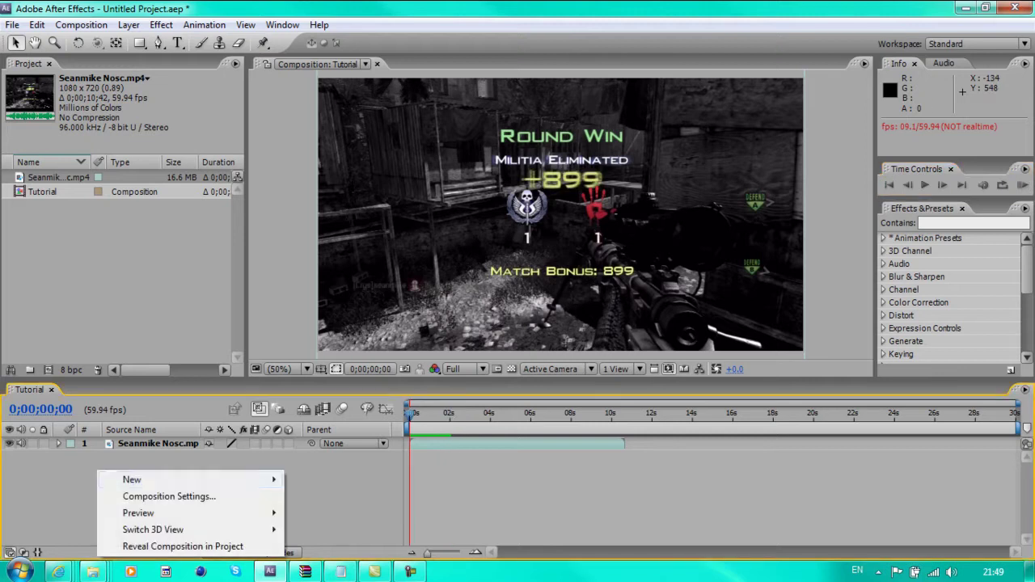
mouse_move(162, 480)
click(342, 462)
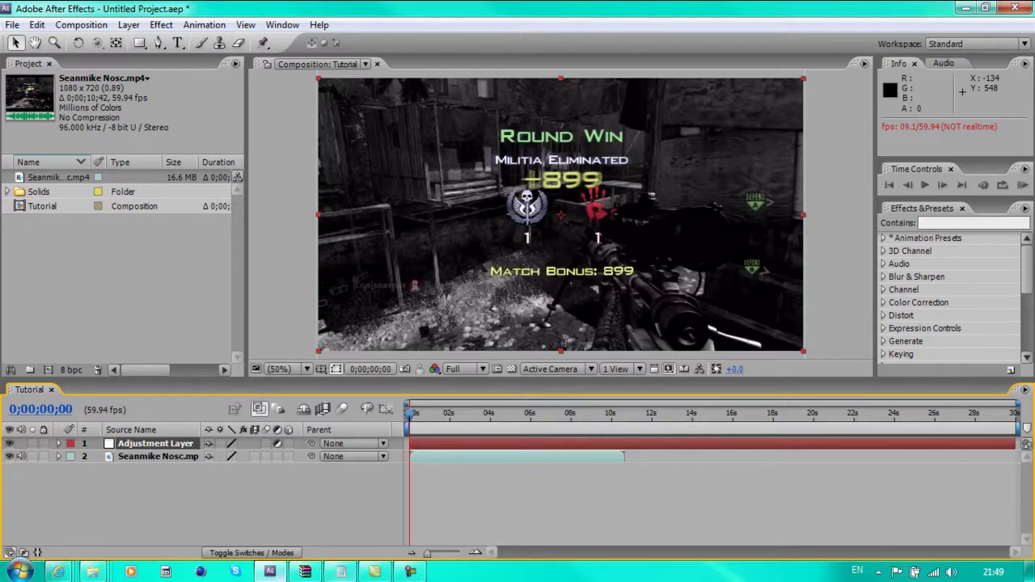
click(341, 572)
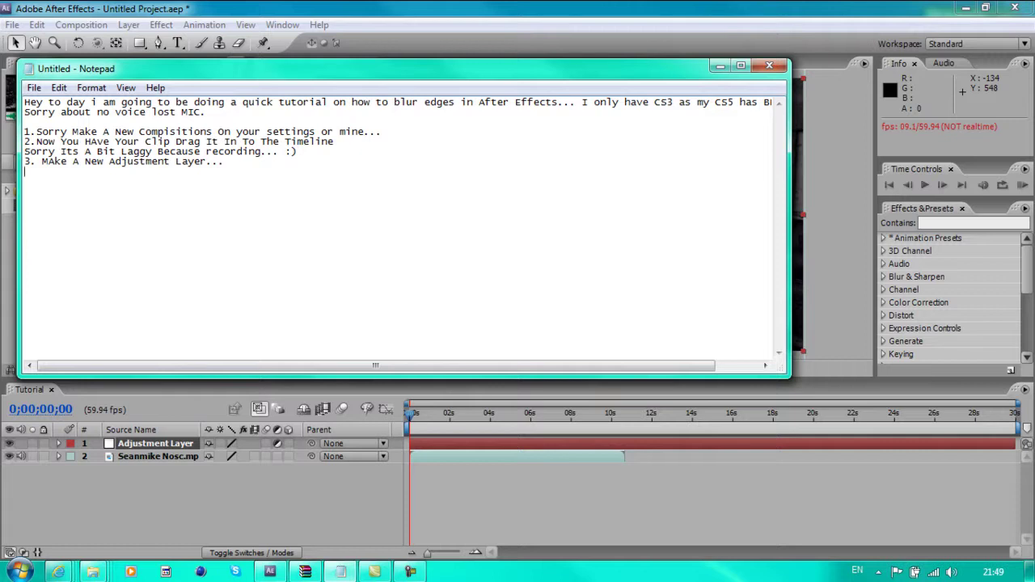
Step: Add step '4.Go On To The Pen Tool... Or Masking Tool' and minimise Notepad
text(4.Go On To The Pen Tool... Or Masking Tool)
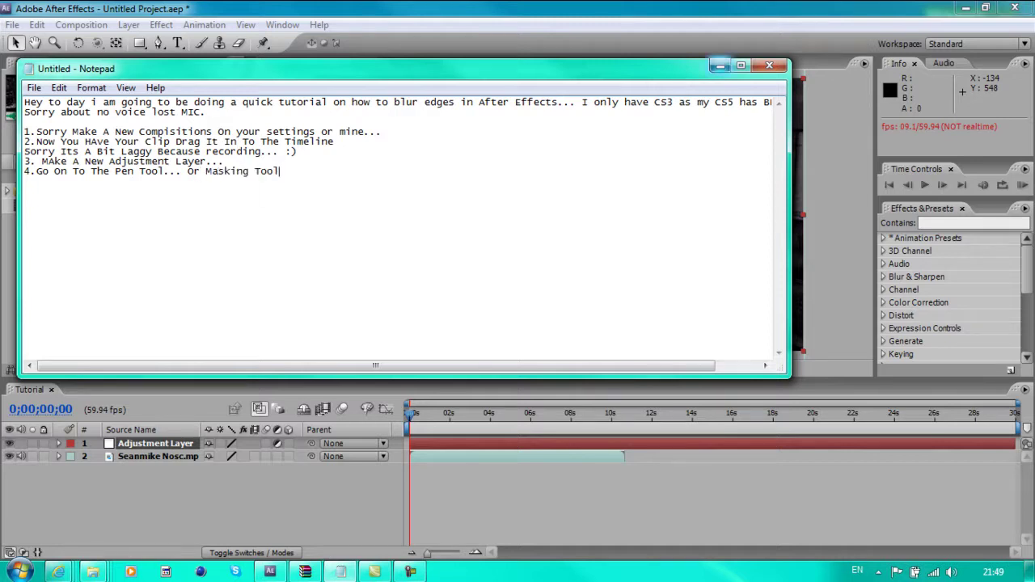
click(720, 65)
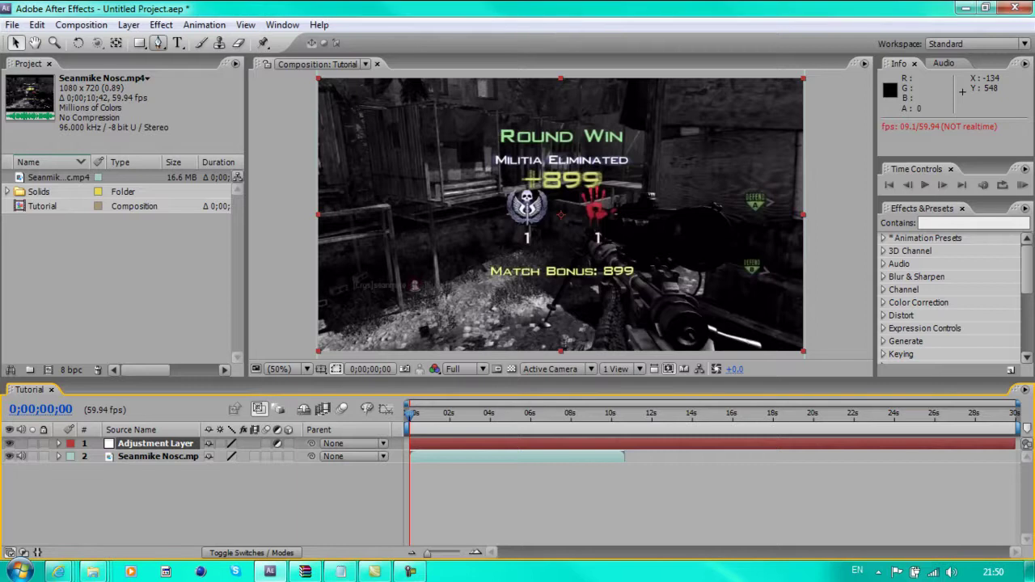
Step: With the Pen tool at 0;00;03;47, place mask points along the frame's bottom and left side
key(g)
key(space)
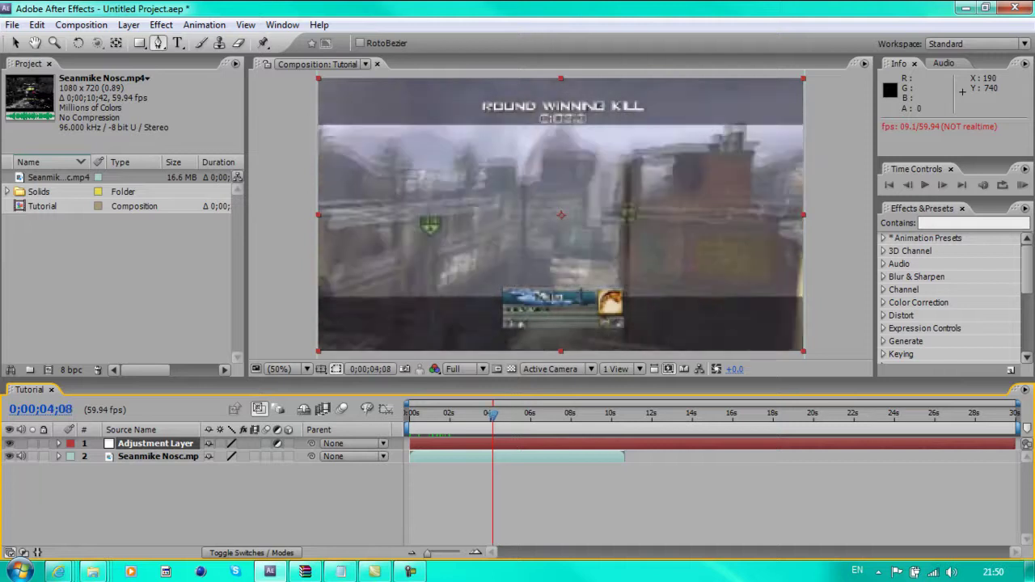
key(space)
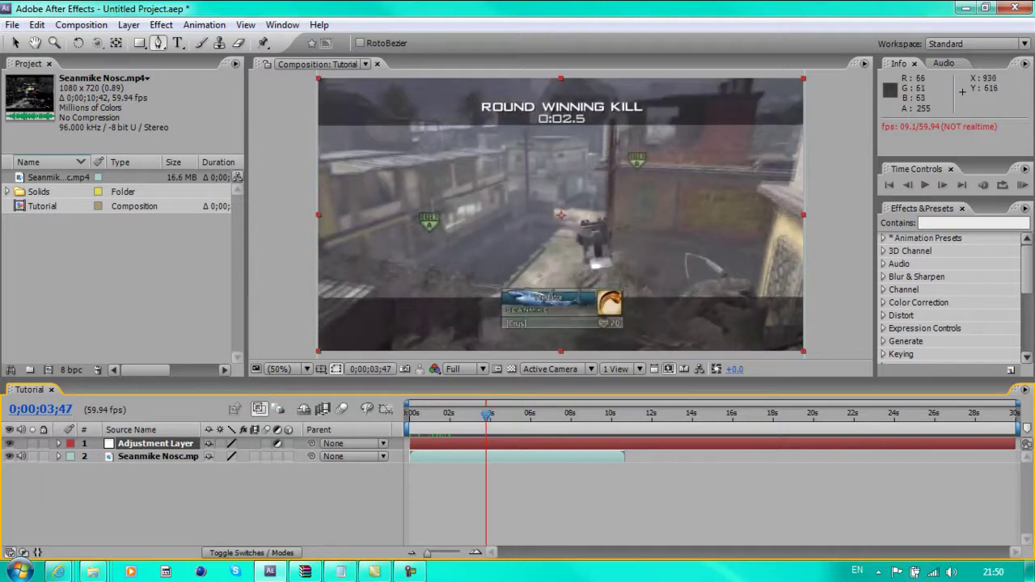
drag(600, 267, 672, 311)
drag(482, 273, 446, 314)
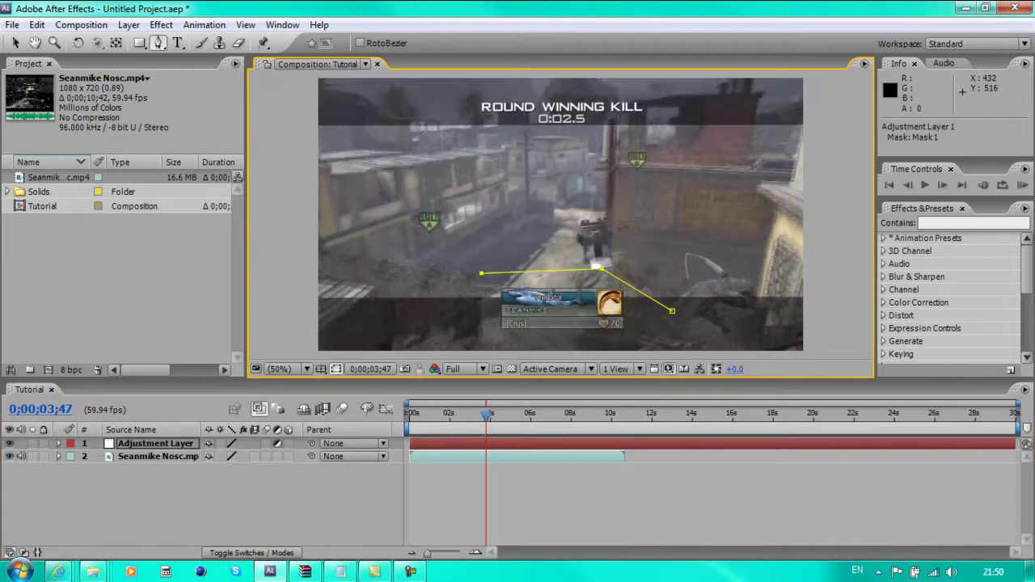
click(370, 308)
click(353, 151)
click(386, 115)
Step: Continue the mask points along the top and right edges and close the shape
click(466, 102)
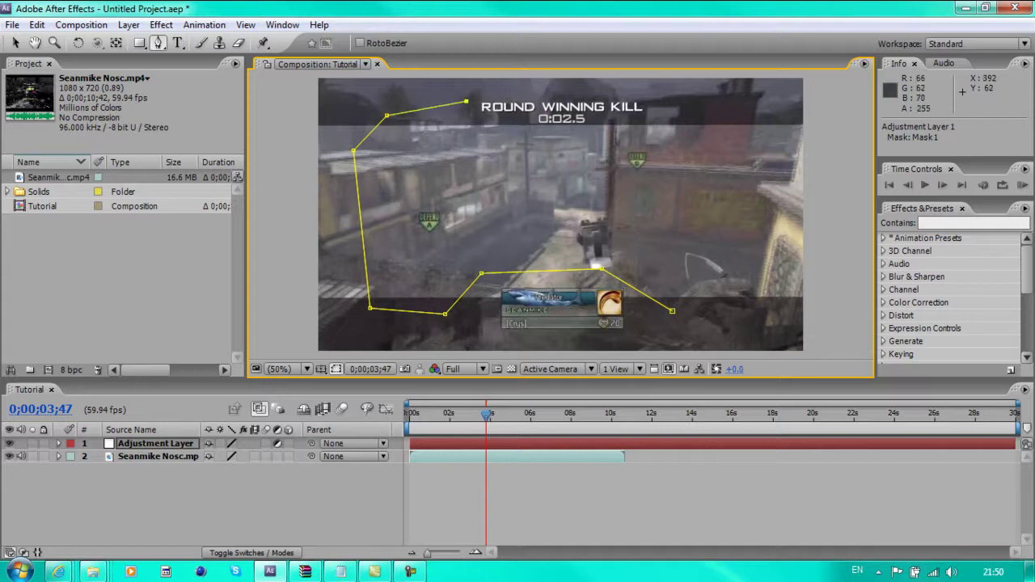
click(691, 96)
click(745, 110)
click(780, 156)
click(790, 279)
click(764, 333)
click(672, 311)
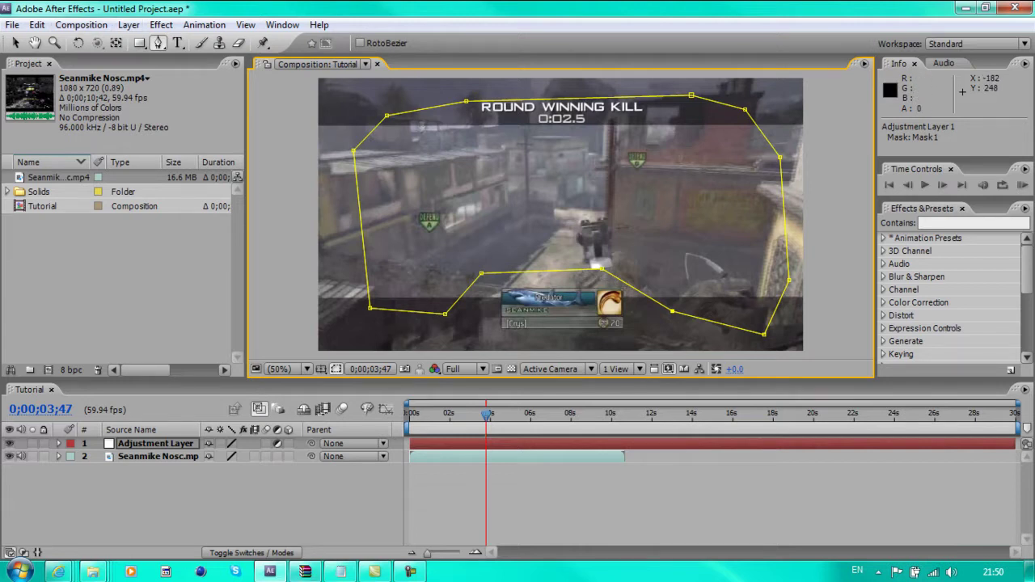
click(341, 571)
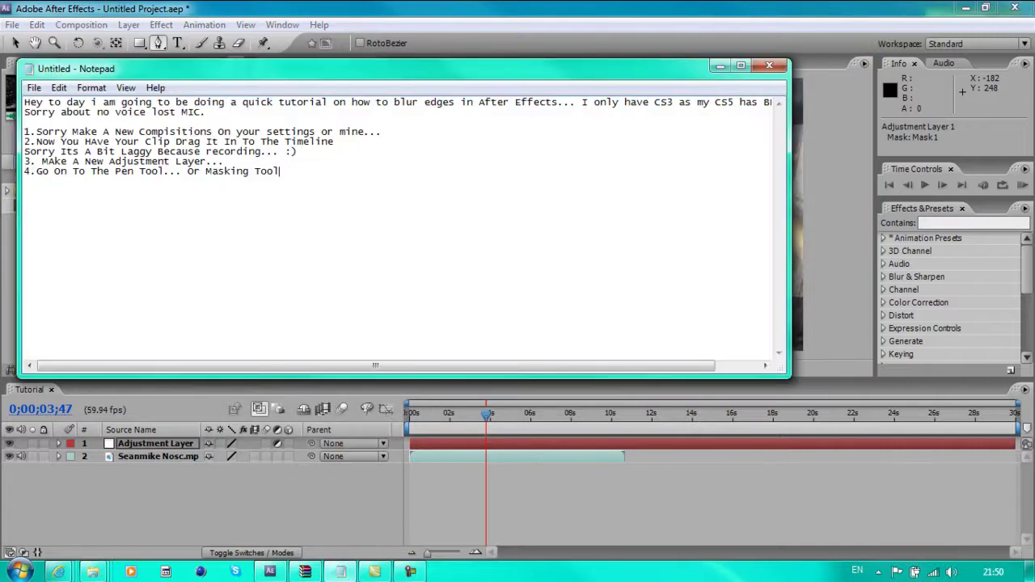
Step: Write '5.Add Gaussian Blur' on a new line of the notes, then return to After Effects
text(5.)
text(Add Gaussian Blur)
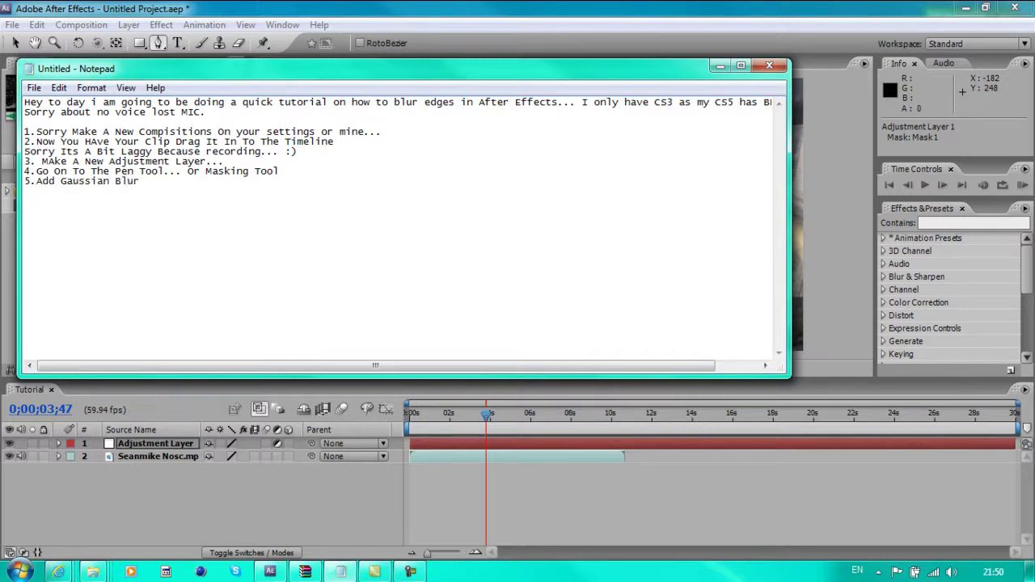
click(720, 65)
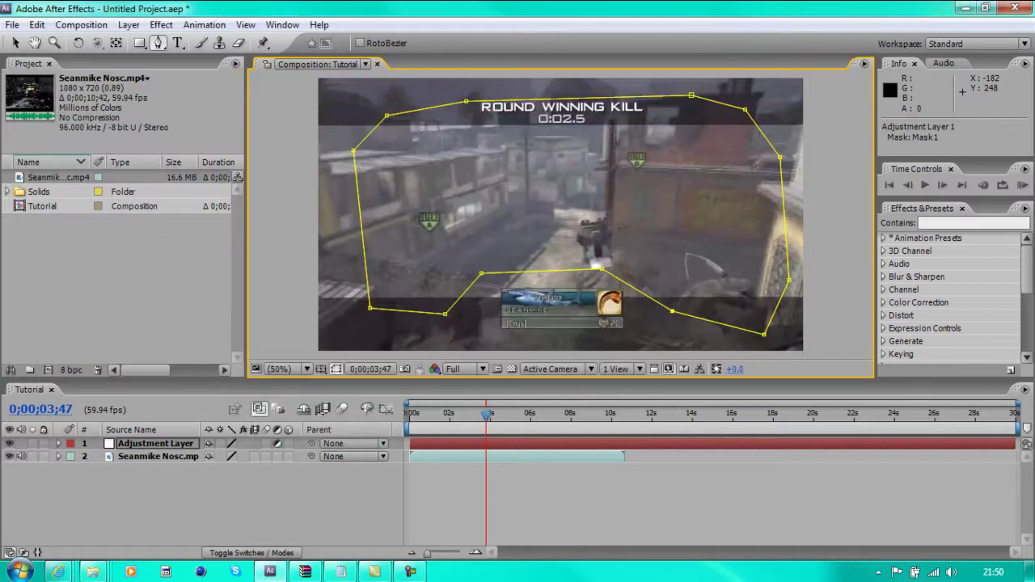
Step: Apply Effect > Blur & Sharpen > Gaussian Blur to the adjustment layer
click(129, 25)
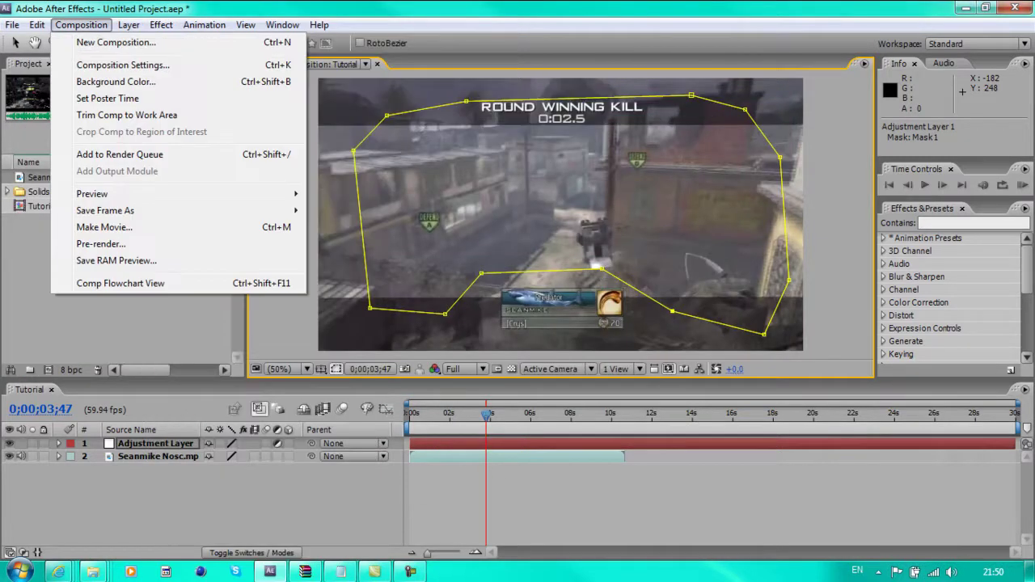
click(81, 25)
click(161, 25)
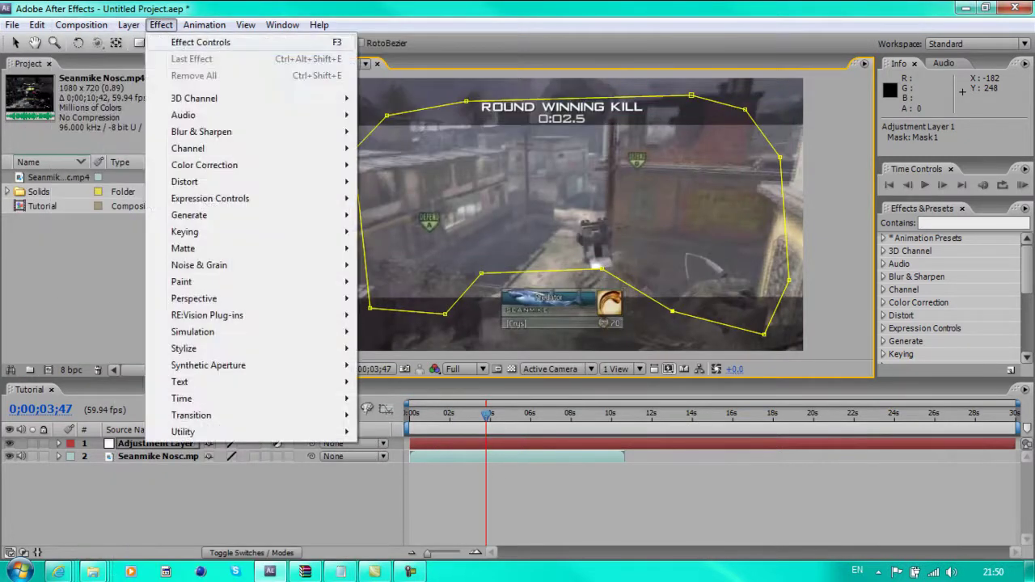
mouse_move(210, 181)
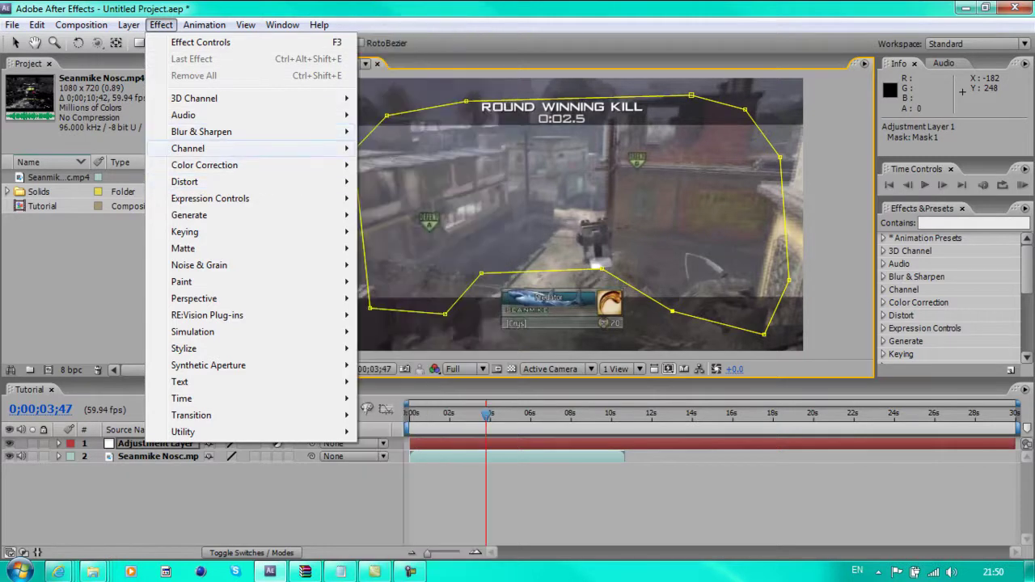
mouse_move(203, 132)
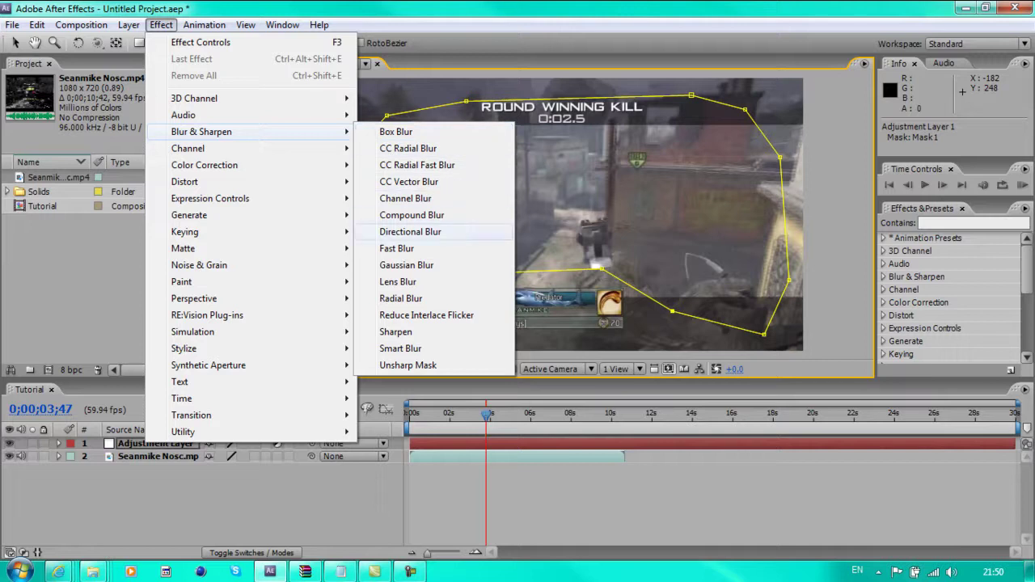
click(407, 266)
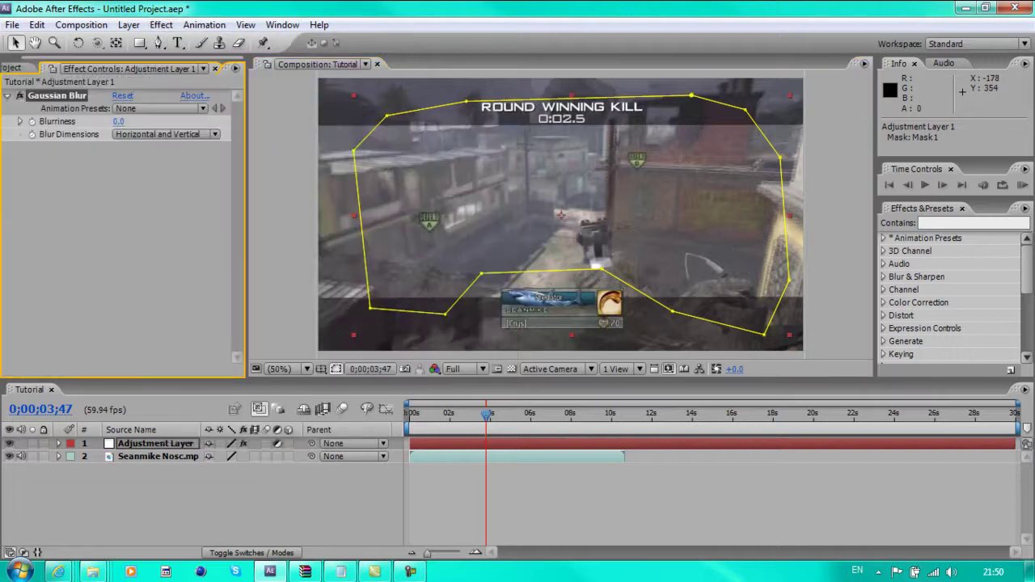
Step: Set Gaussian Blur's Blurriness to 13.0, then bring the Notepad notes forward
mouse_move(118, 121)
mouse_down()
mouse_move(173, 121)
mouse_move(118, 122)
mouse_up()
click(122, 122)
text(13)
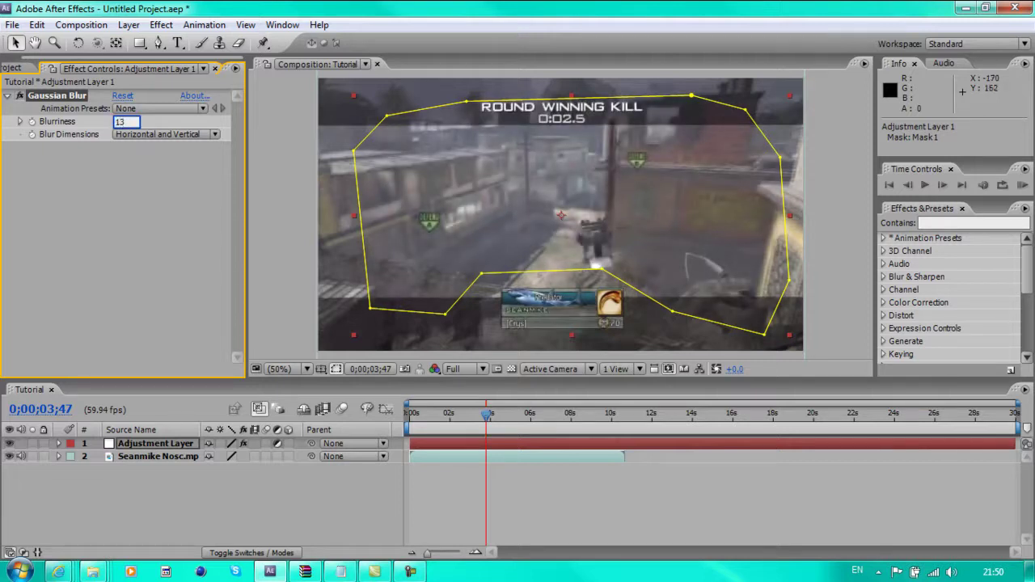
key(Return)
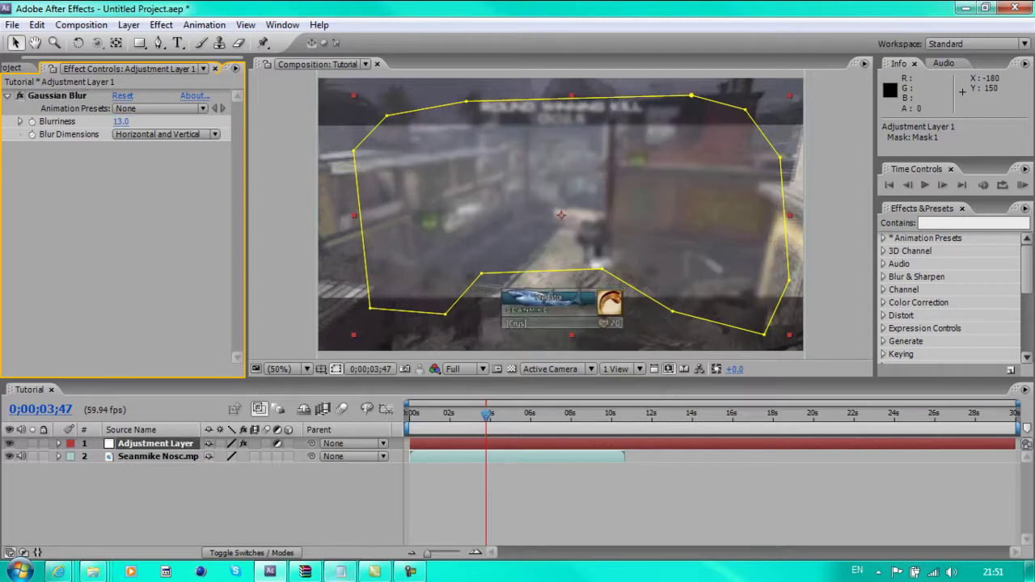
click(341, 572)
text(5.Add Gaussian Blur...)
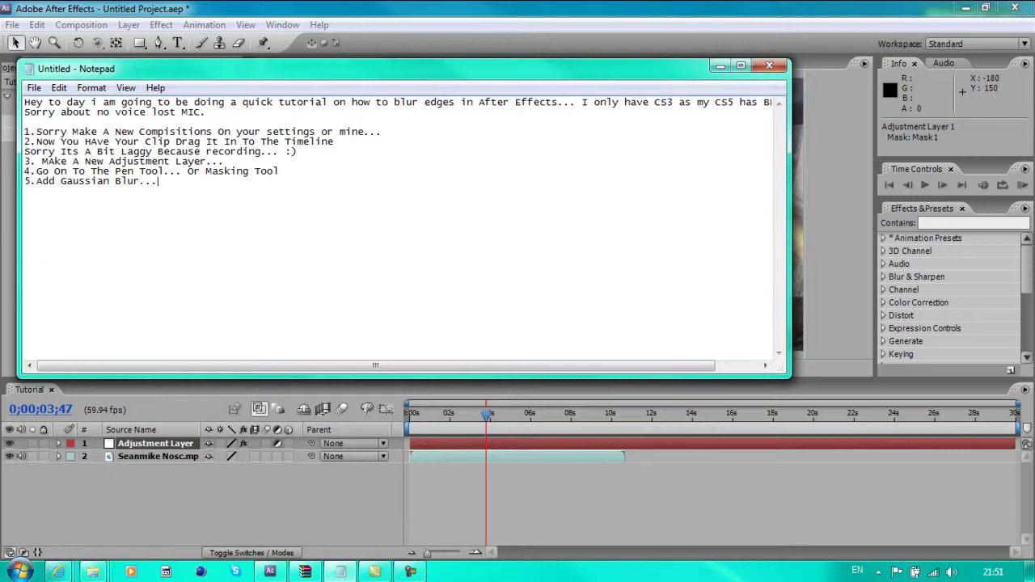
Step: Append 'And Put On 13' to step 5 and return to After Effects
text(And Put On 13)
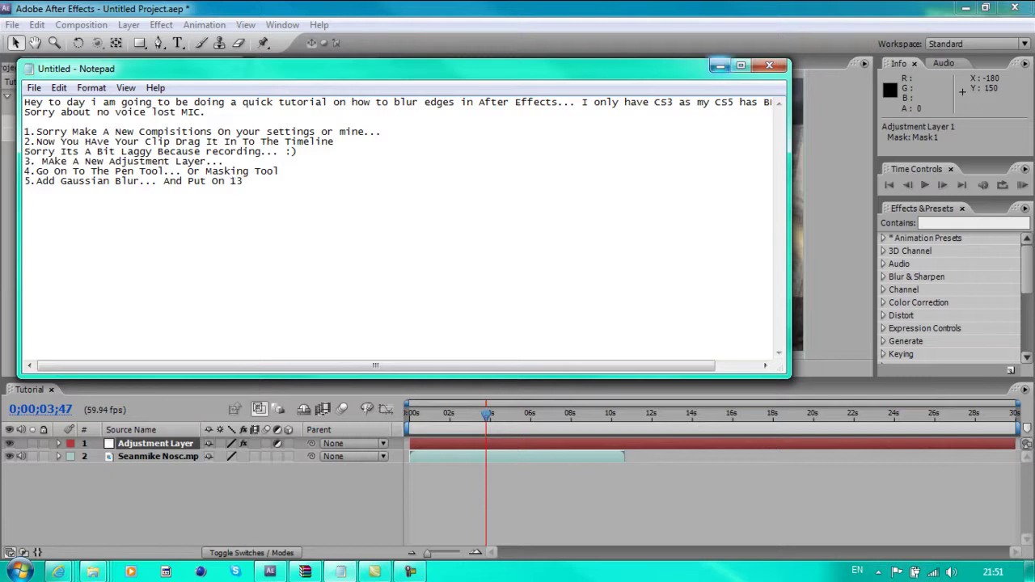
click(720, 64)
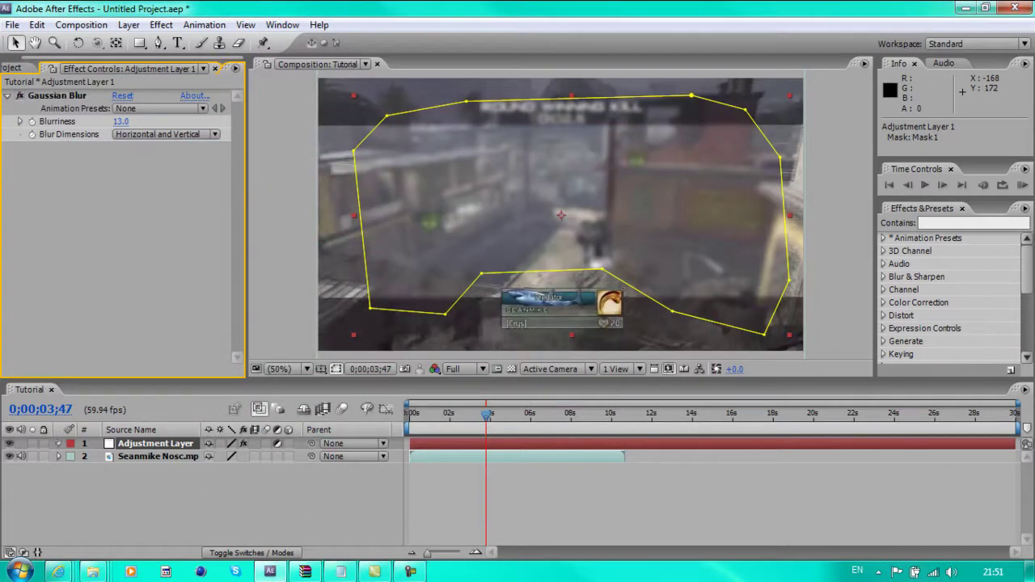
Step: Expand the adjustment layer's Masks and set Mask 1's mode to Subtract
click(59, 443)
click(71, 456)
click(229, 469)
click(230, 483)
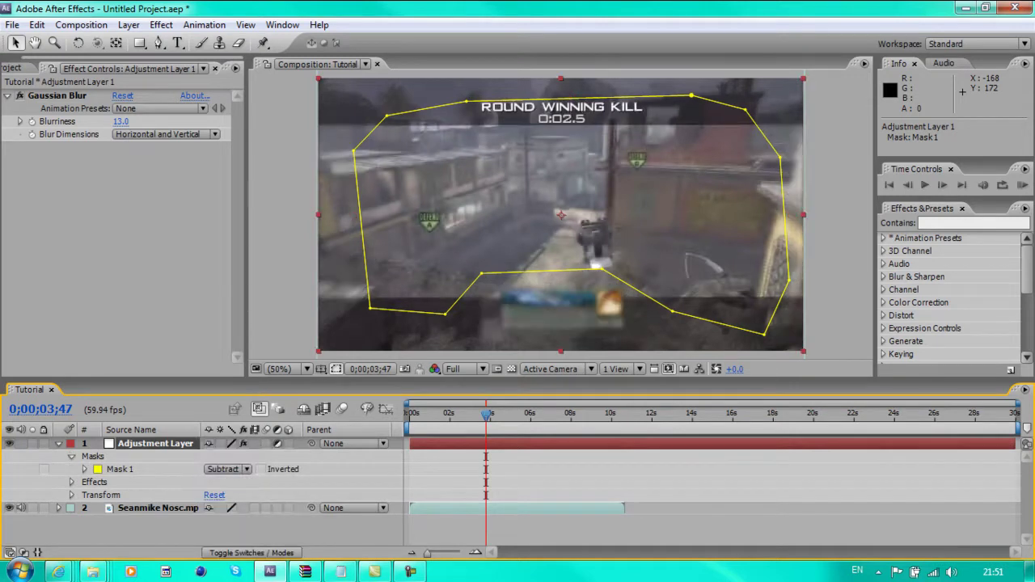
click(341, 572)
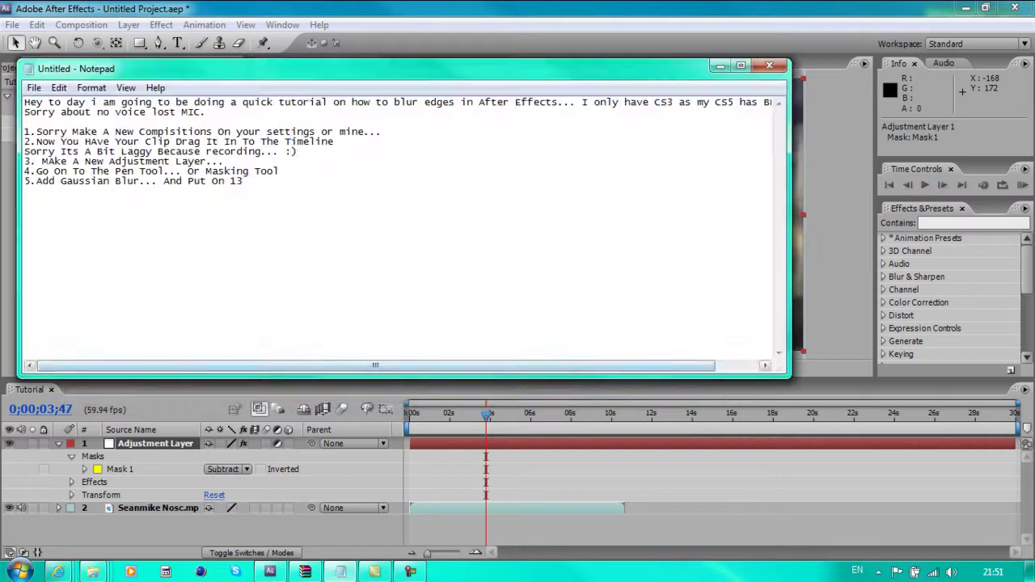
Step: Write step '6.Go To Effect And On Mask Change From Add To Subtract', then return to After Effects
text(6.Go To Effects)
key(BackSpace)
text(And On Mask )
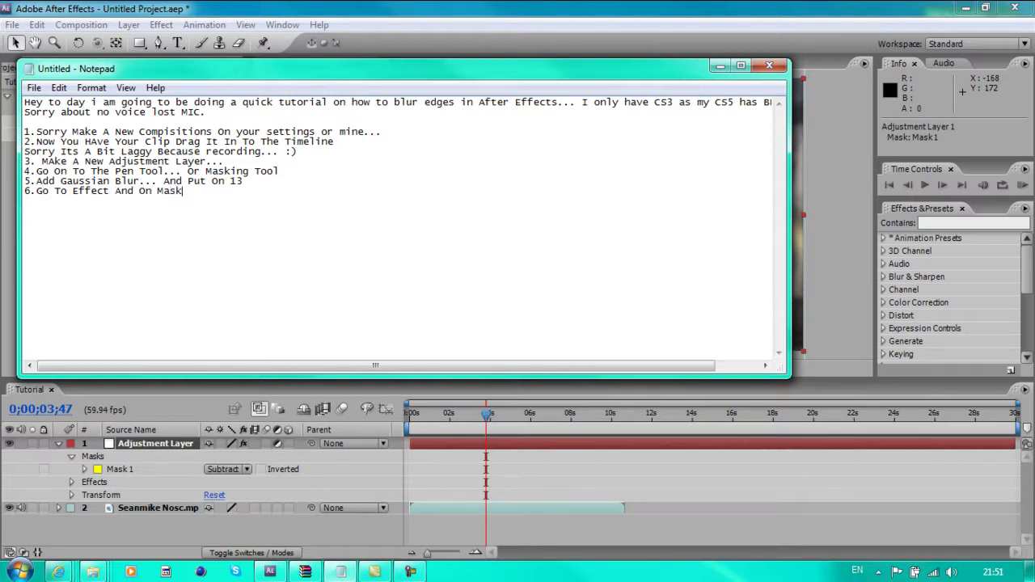
text(Change From Add To Subtract.)
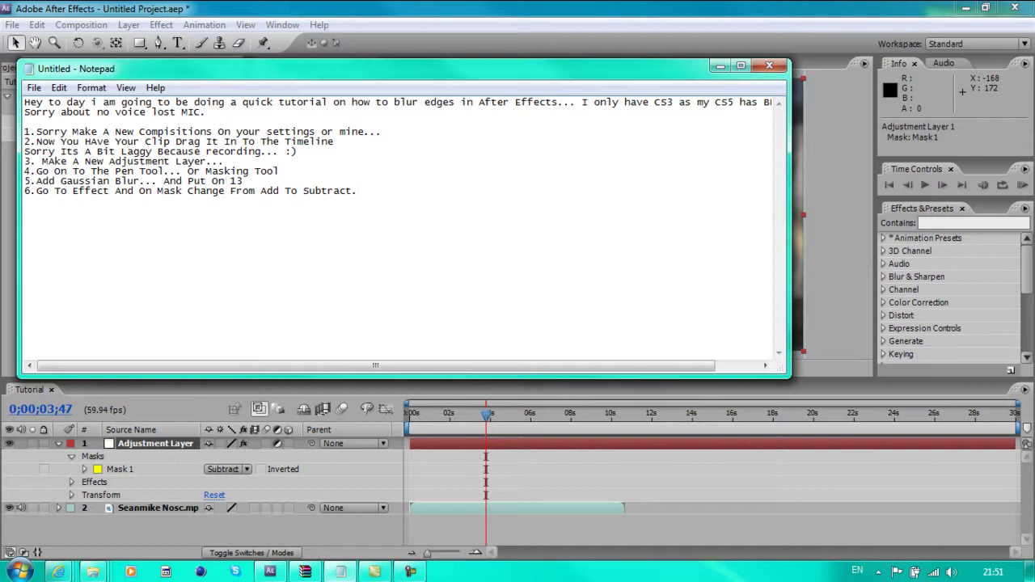
click(720, 65)
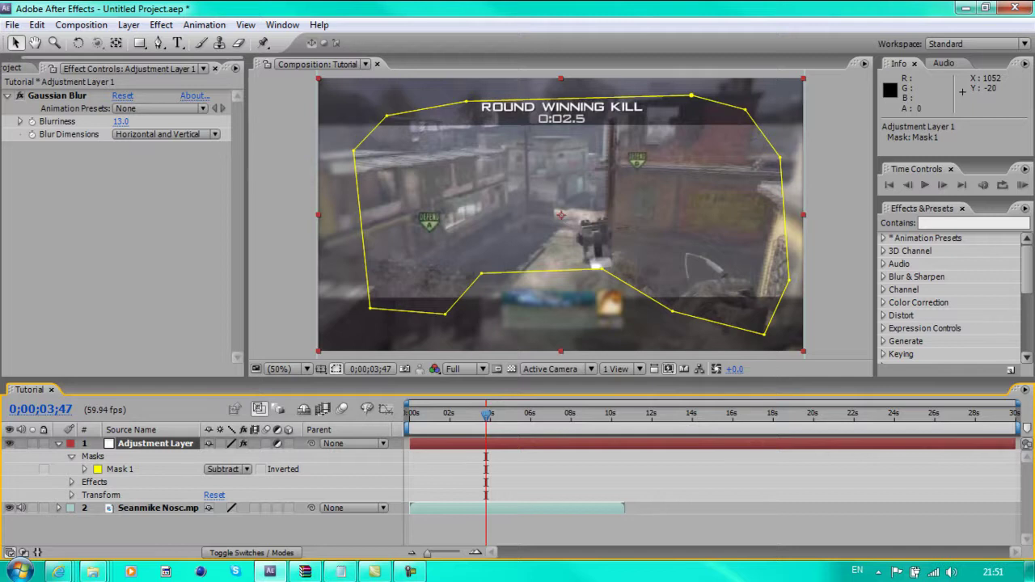
Step: Check Mask 1's Subtract mode and collapse the adjustment layer's properties
click(228, 469)
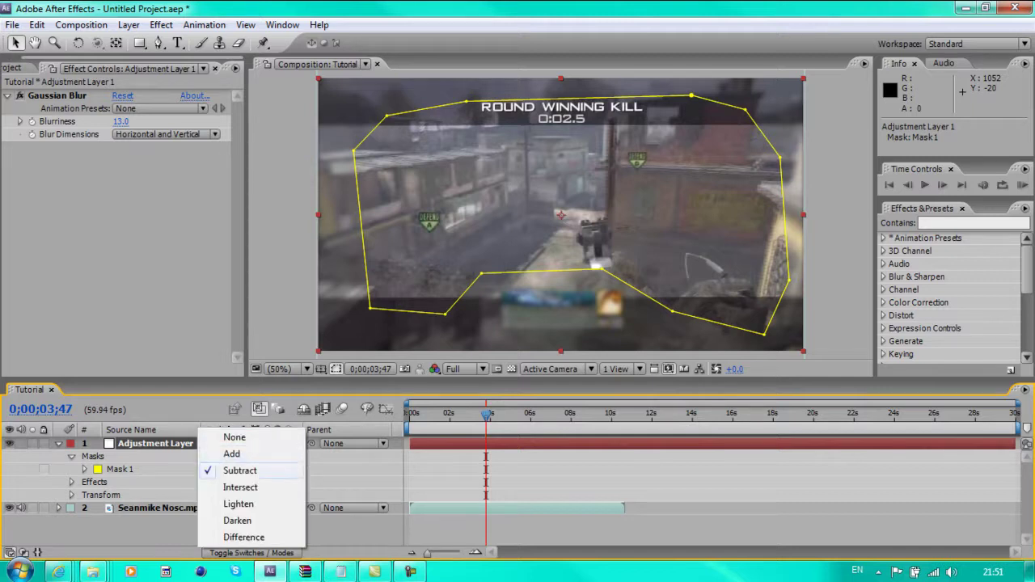
click(240, 470)
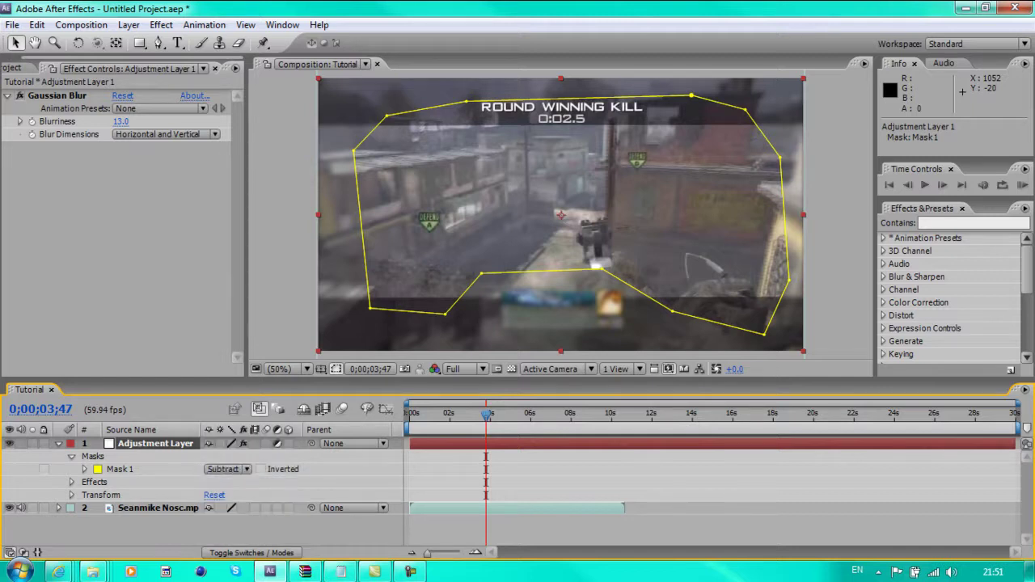
click(59, 443)
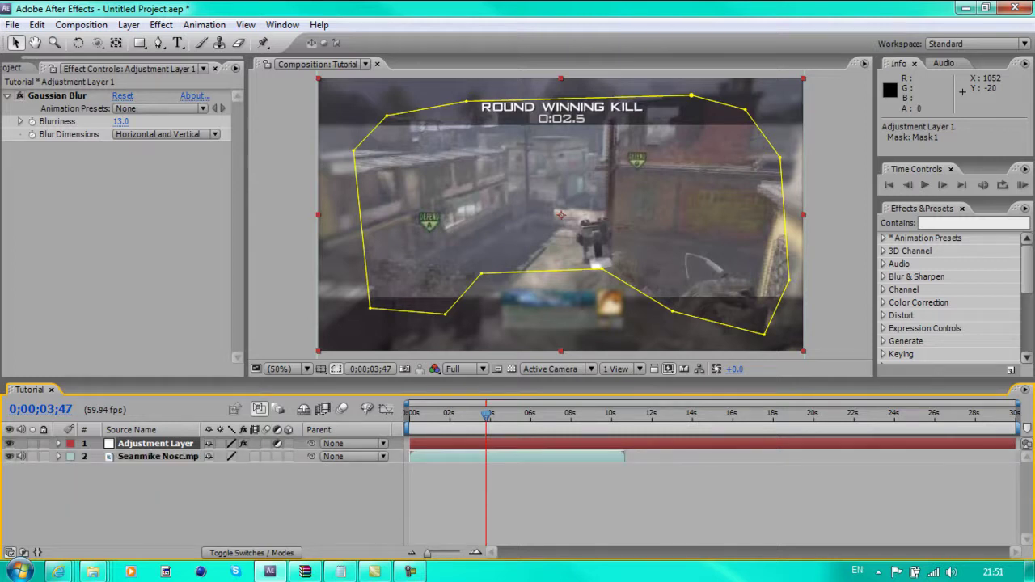
click(121, 242)
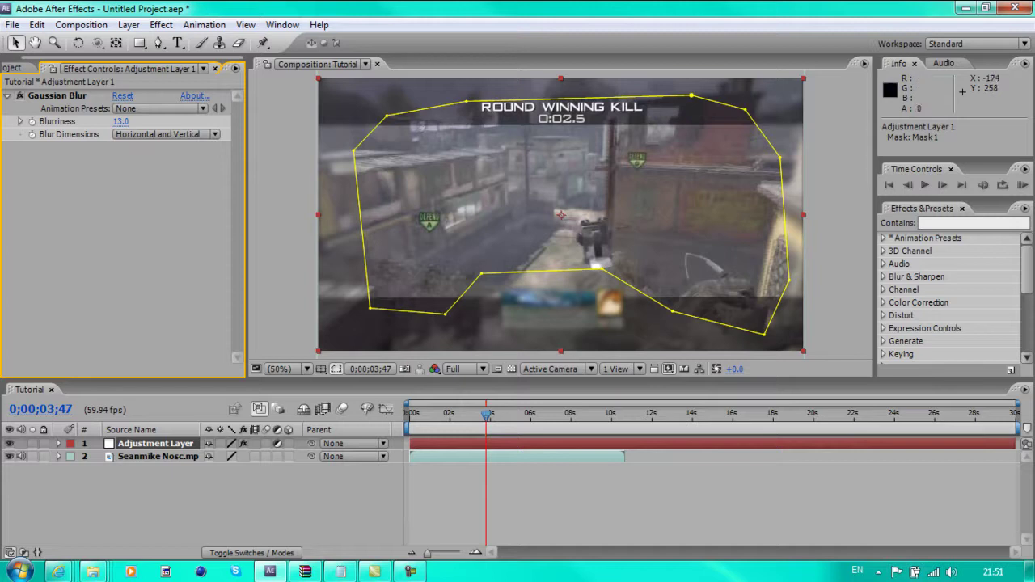
click(158, 107)
key(Escape)
Step: Undo the mask mode back to Add and reveal Mask 1's Mask Feather with F
key(End)
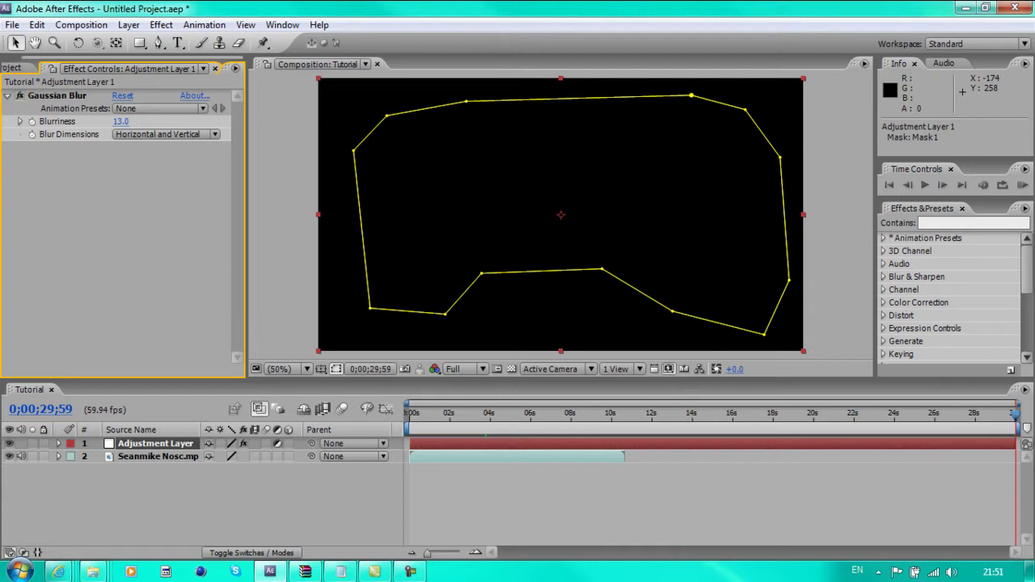
key(ctrl+z)
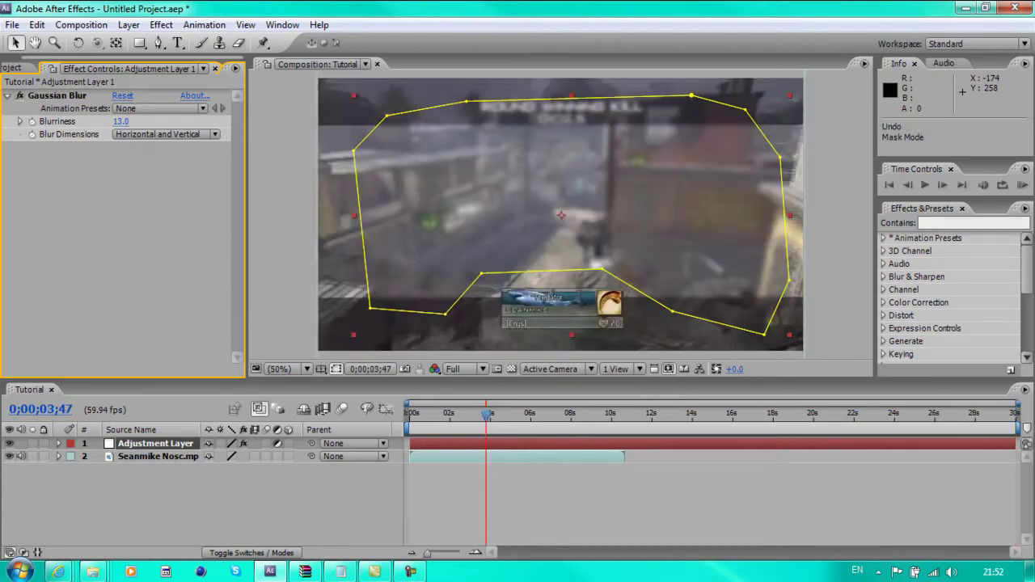
key(f)
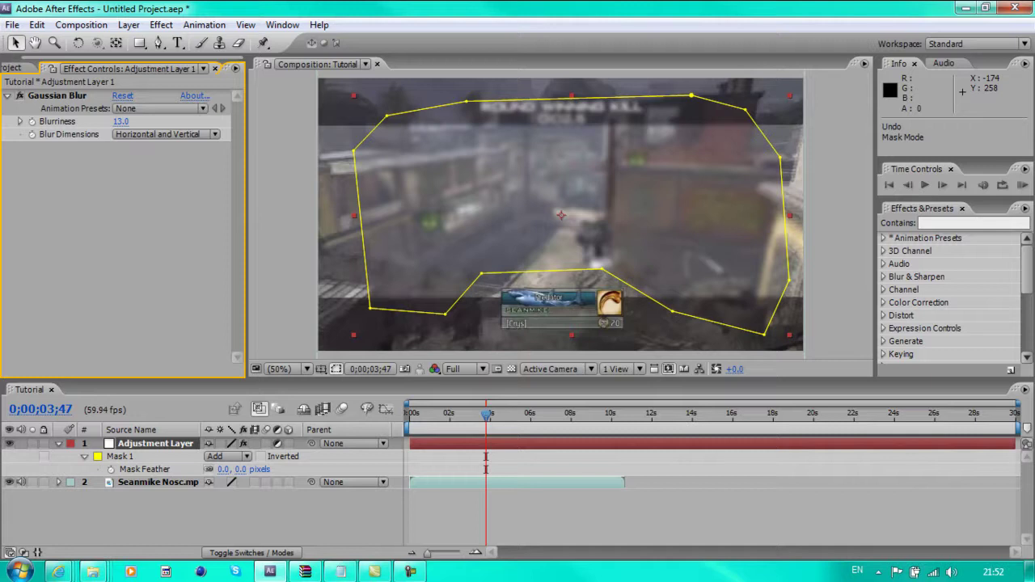
click(341, 572)
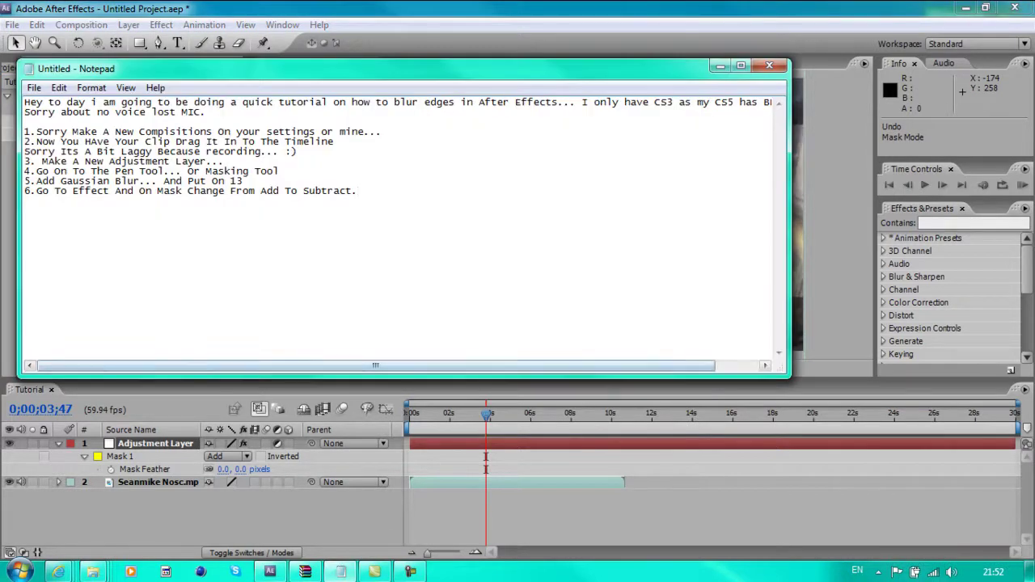
Step: Write step '7.Click On Adjustment Layer And Press F' in the notes, then return to After Effects
text(7.Click On Adjustment Layer And Press F)
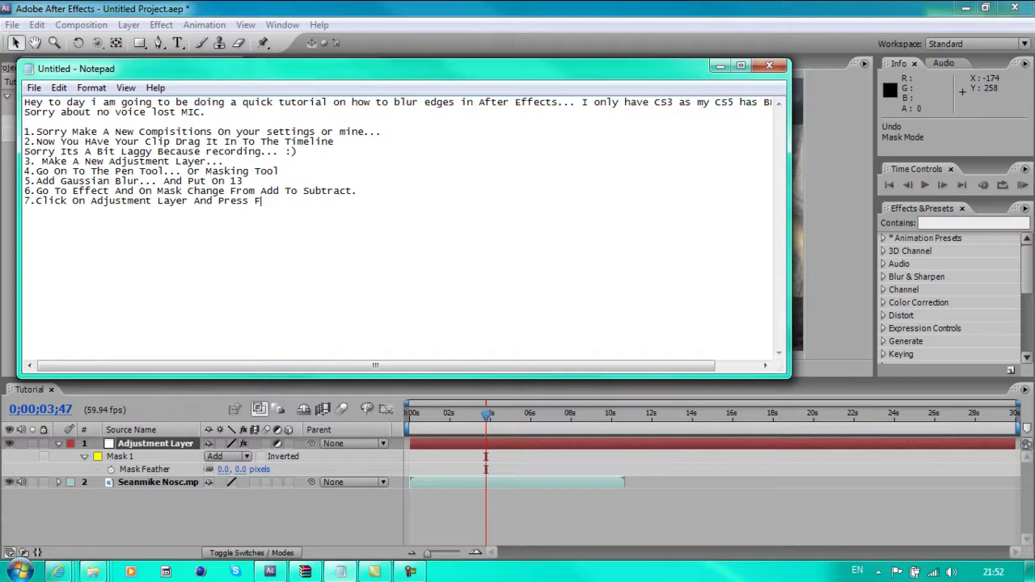
click(719, 65)
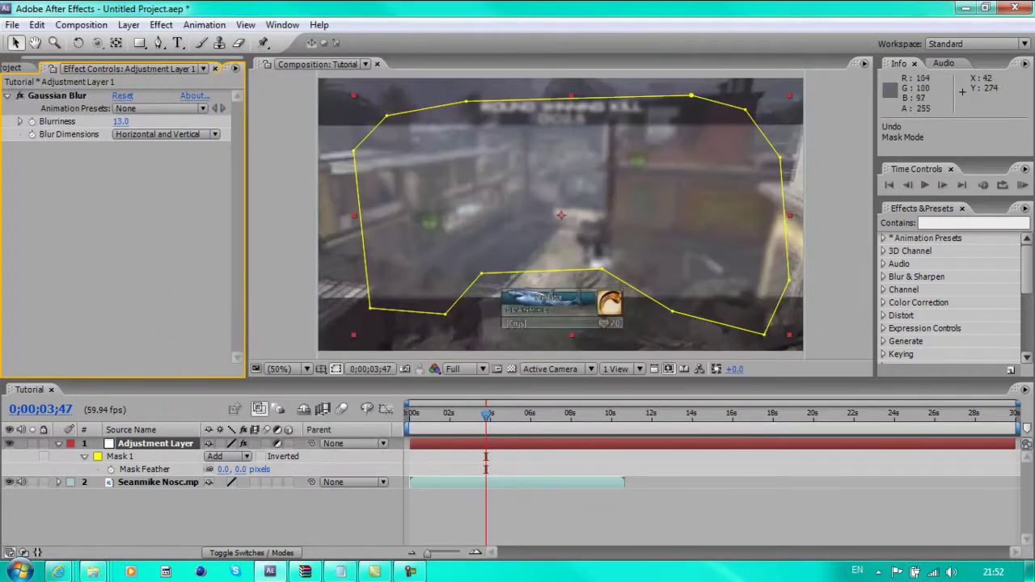
Step: Set Mask Feather to 14, drag it higher, and switch Mask 1 back to Subtract
click(223, 470)
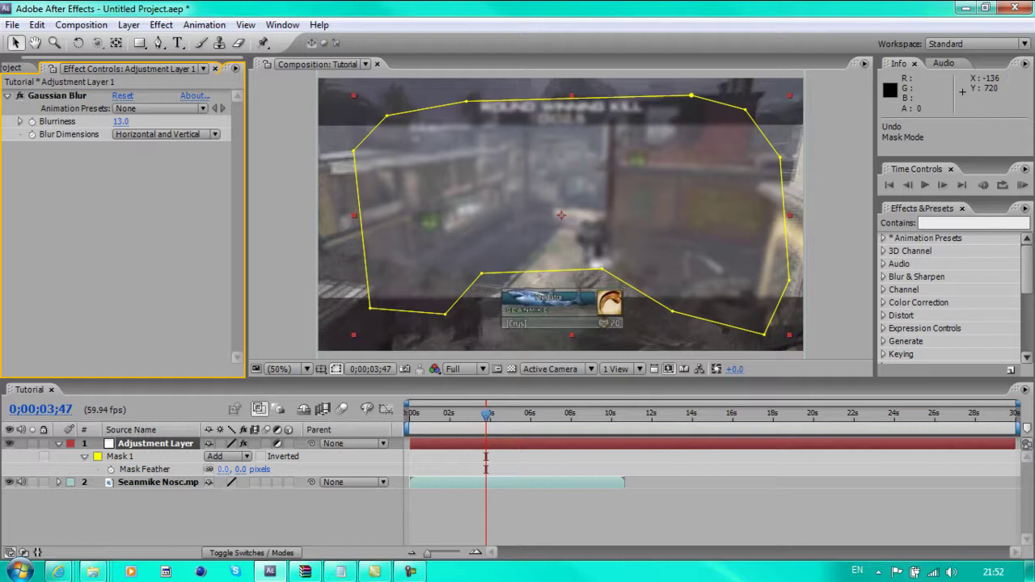
text(14)
key(Return)
mouse_move(224, 469)
mouse_down()
mouse_move(328, 469)
mouse_move(281, 470)
mouse_up()
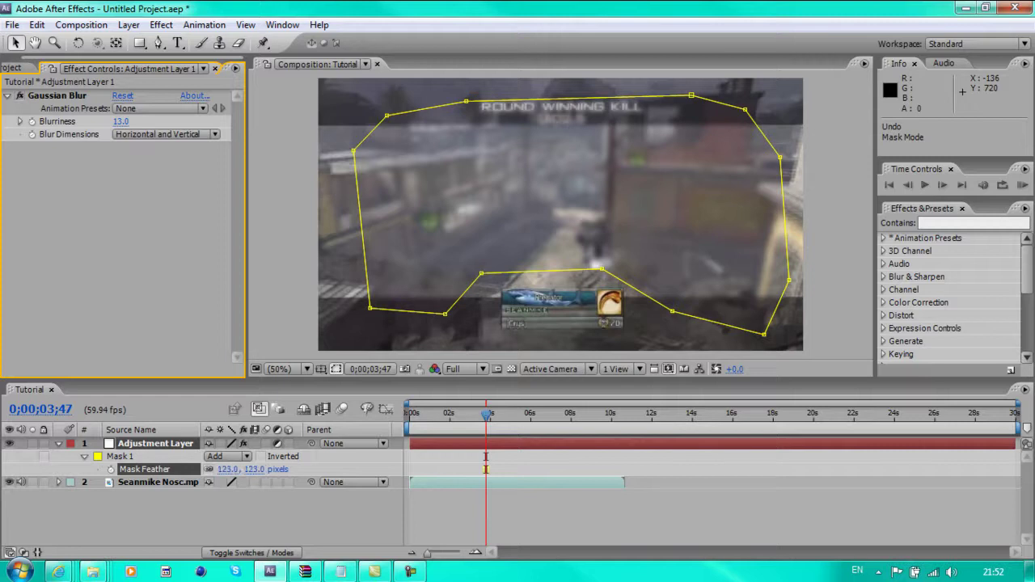
click(119, 456)
click(228, 456)
click(240, 474)
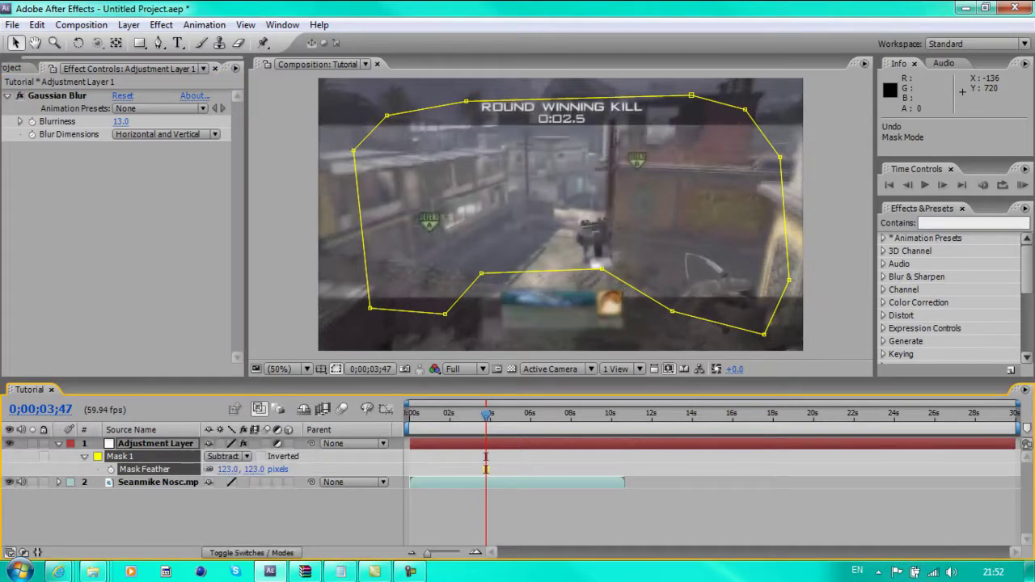
key(F2)
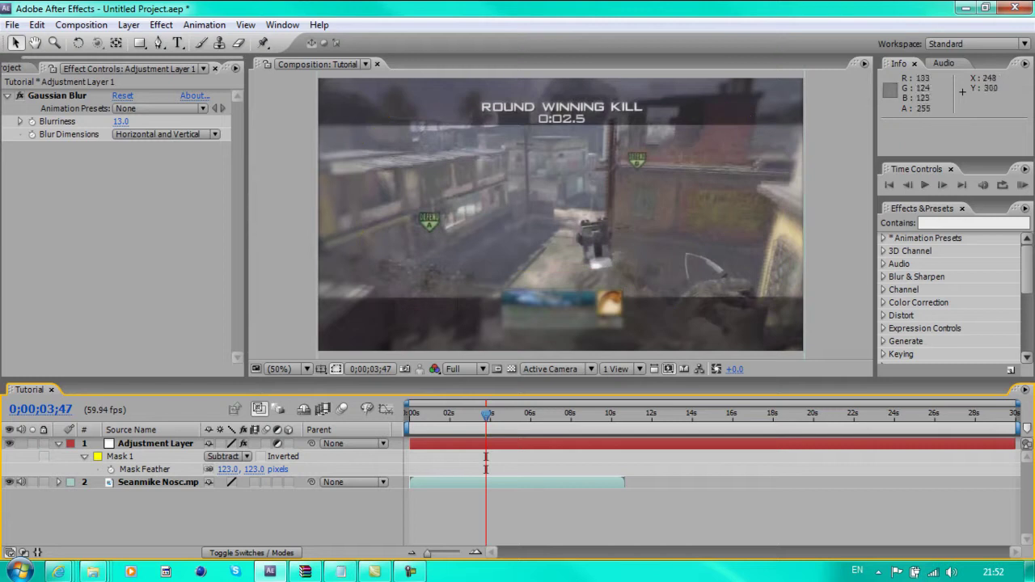
Step: Fine-tune the Mask Feather to 242 pixels while previewing the softened edges
drag(220, 469, 267, 470)
key(F2)
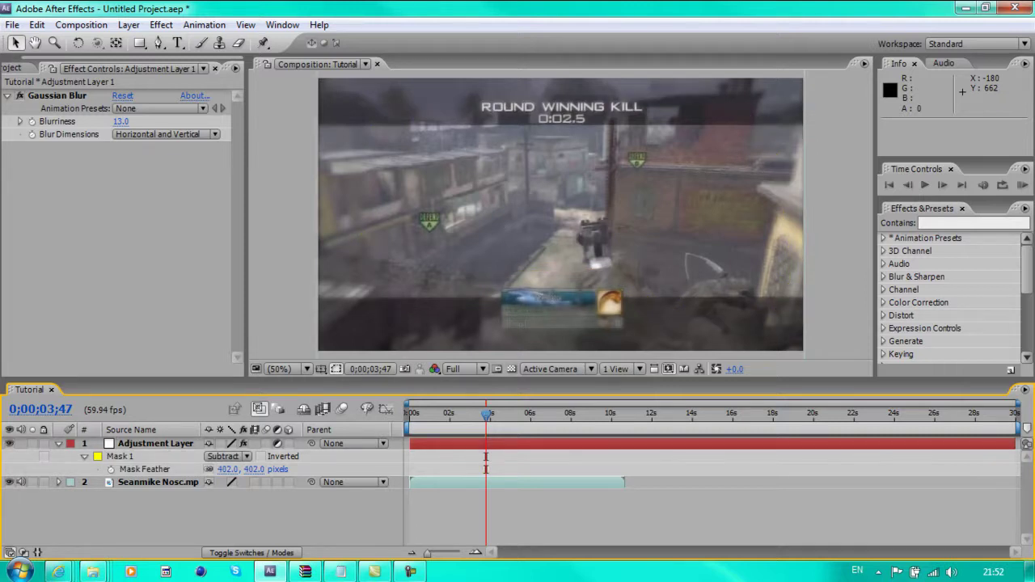
click(144, 469)
drag(228, 470, 194, 470)
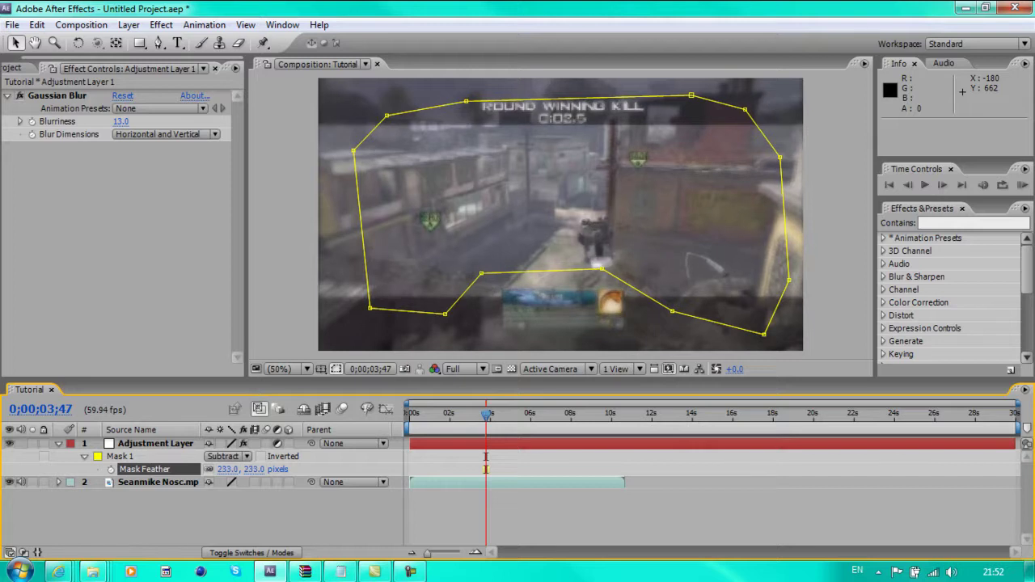
key(F2)
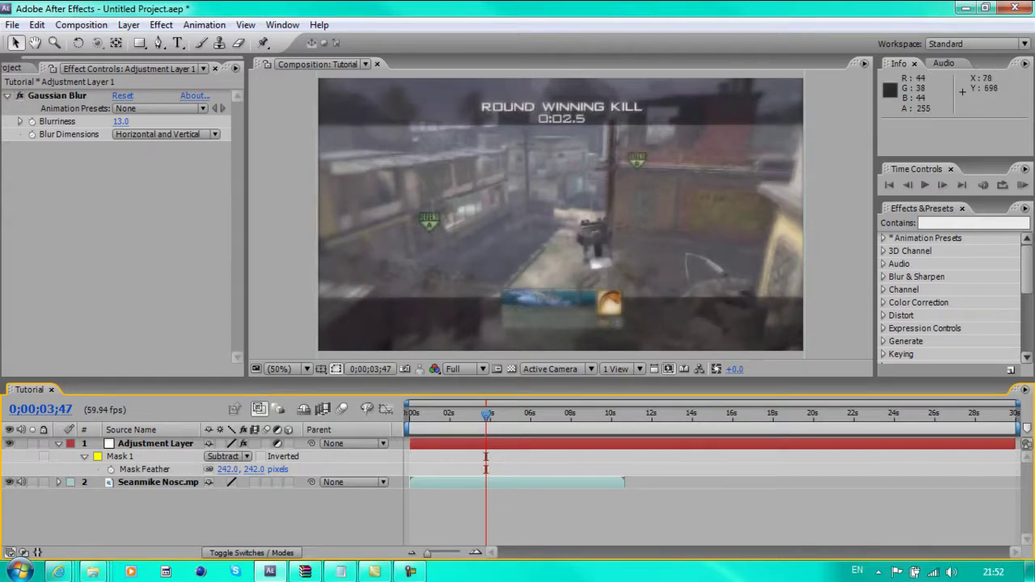
click(341, 572)
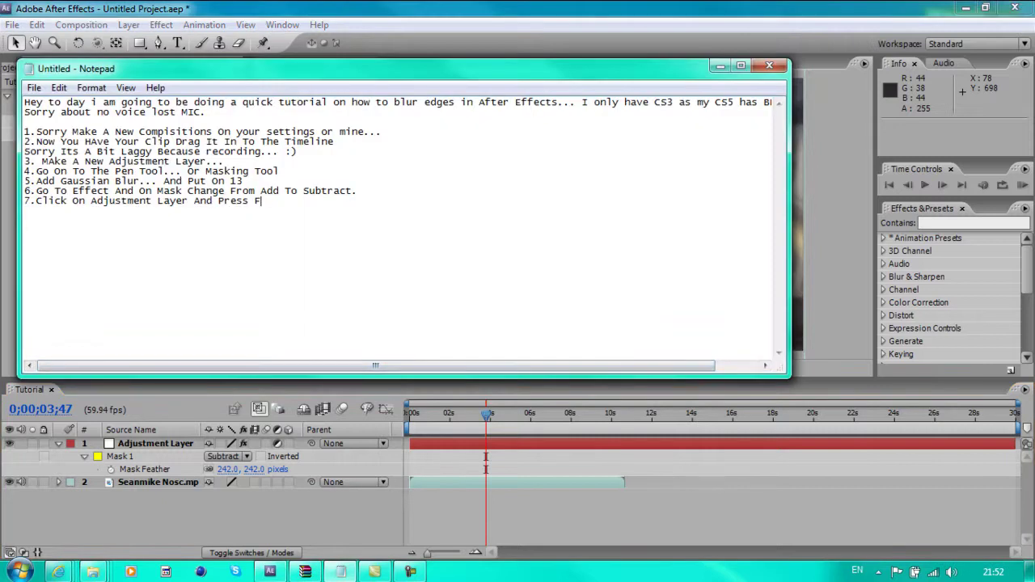
Step: Write 'GO Until You Think It Looks Good :)' on a new line under step 7
text(GO U)
key(BackSpace)
text(Until)
text(You Think It Looks )
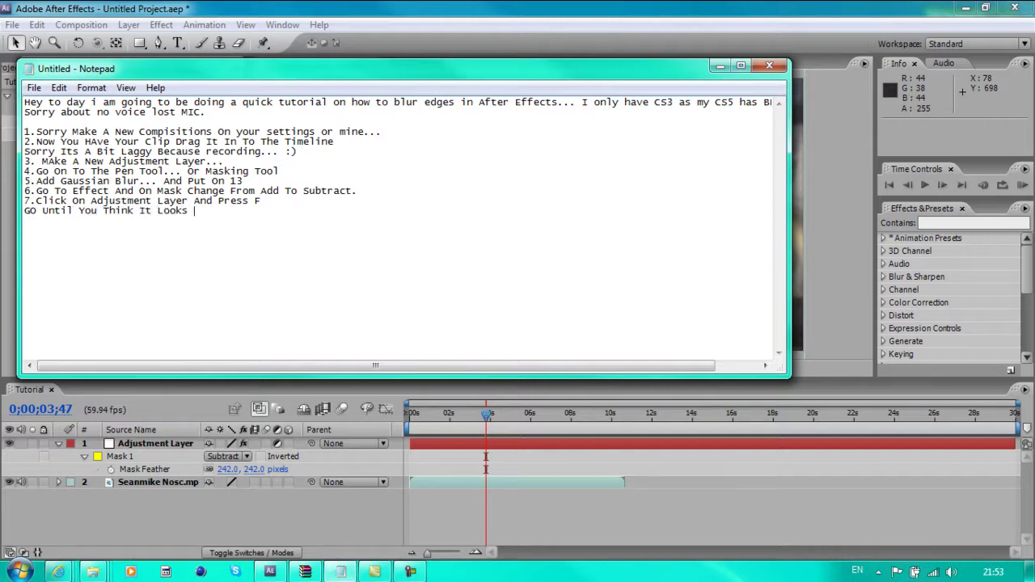
text(Good :))
Step: Drag Mask 1's top vertices down to sit just below the ROUND WINNING KILL banner
click(720, 65)
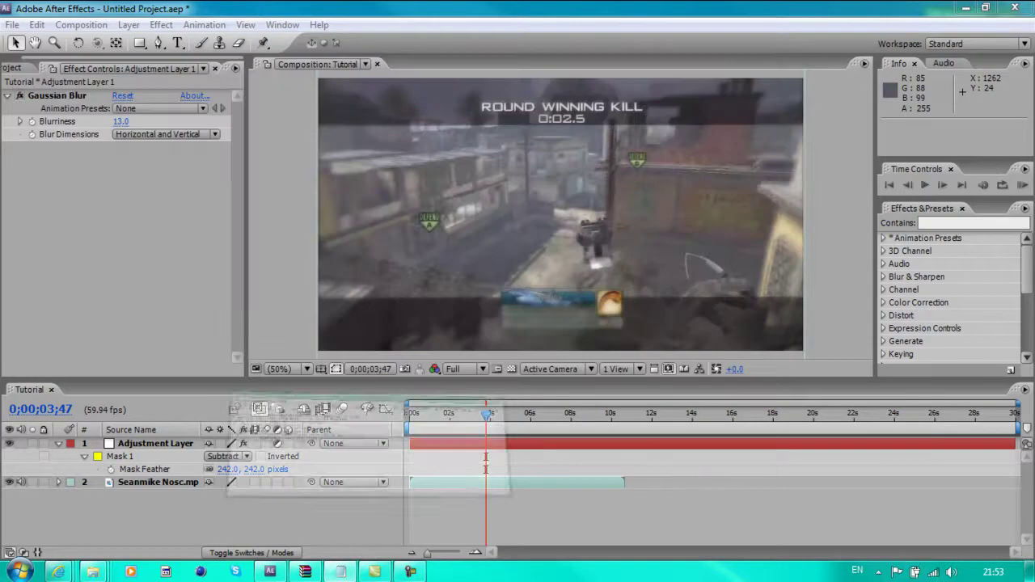
key(h)
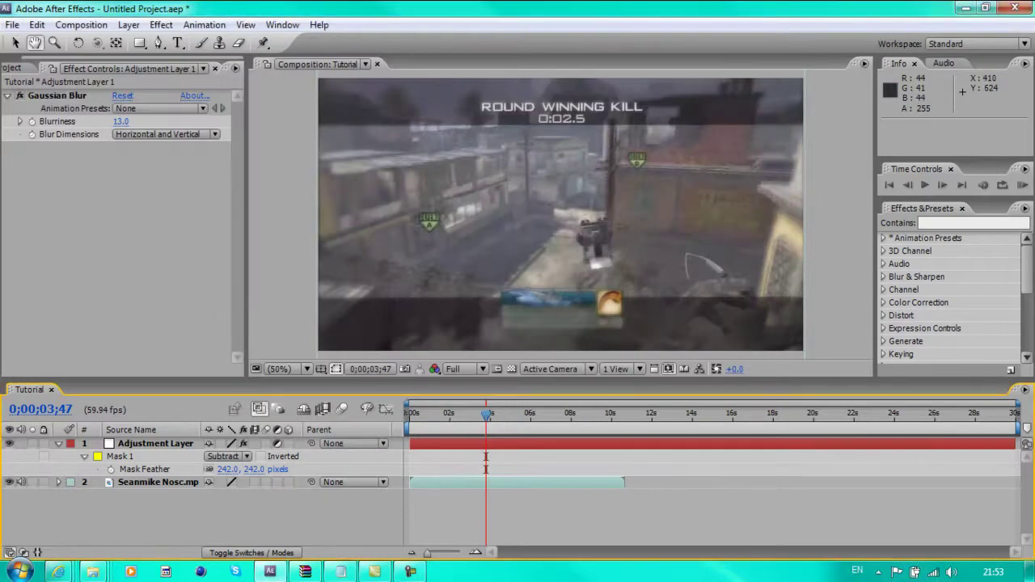
key(v)
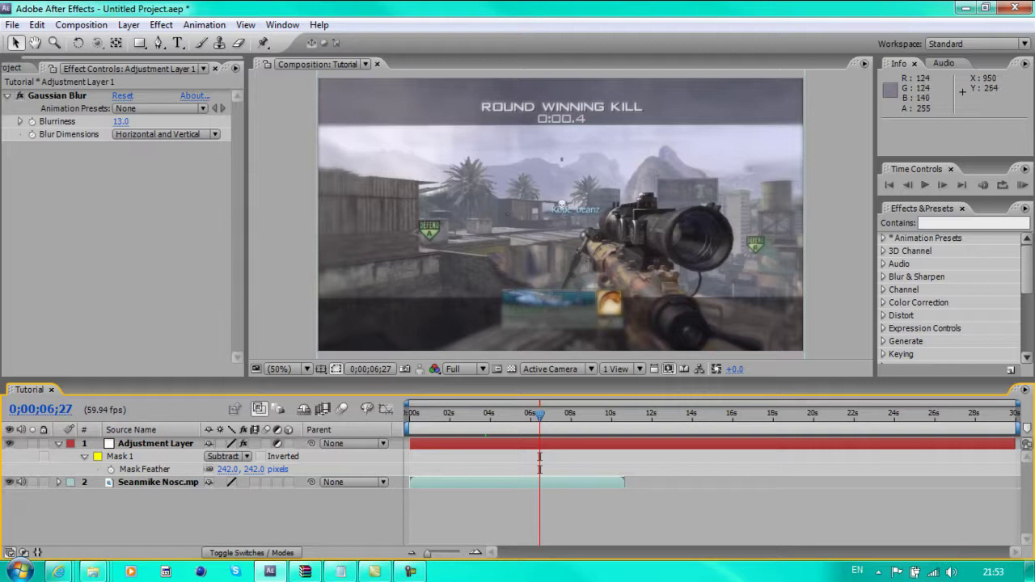
click(144, 469)
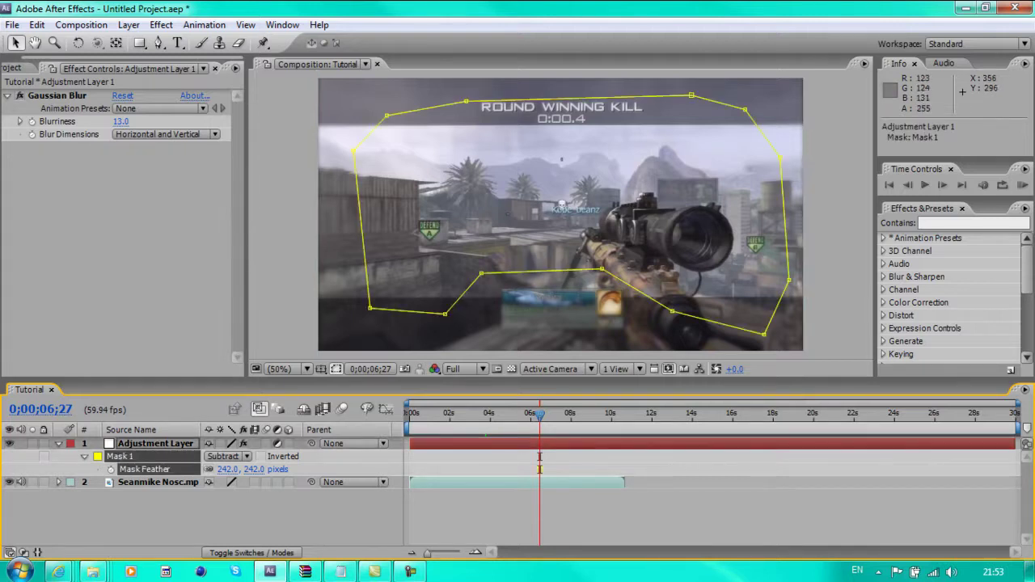
drag(467, 102, 467, 138)
drag(692, 95, 699, 137)
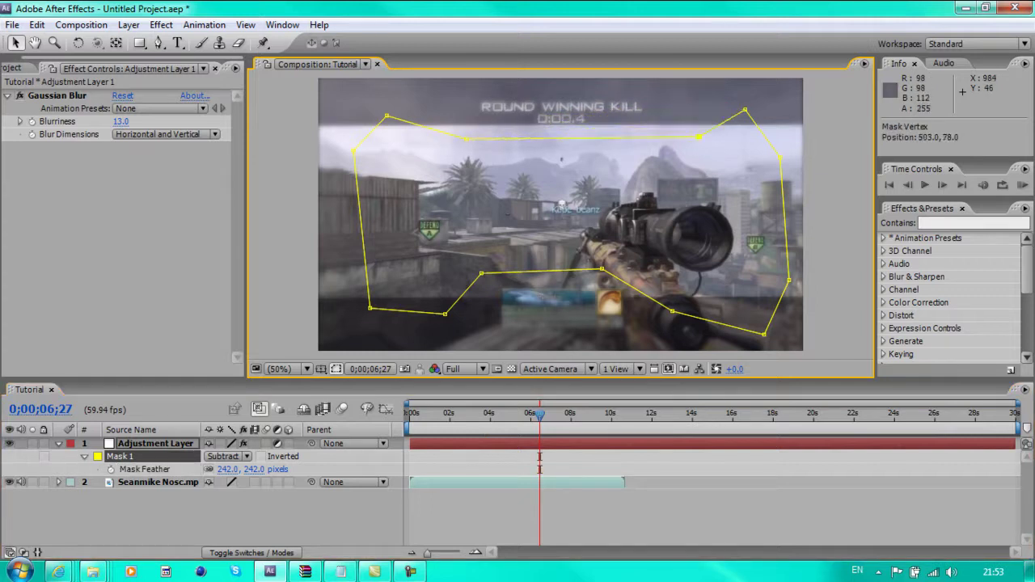
drag(467, 138, 468, 129)
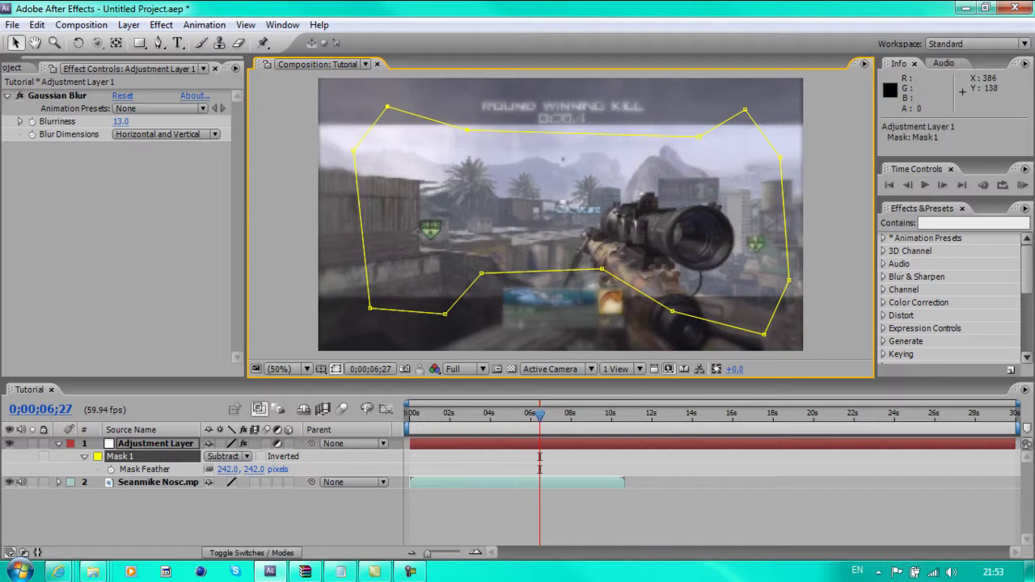
drag(698, 136, 700, 128)
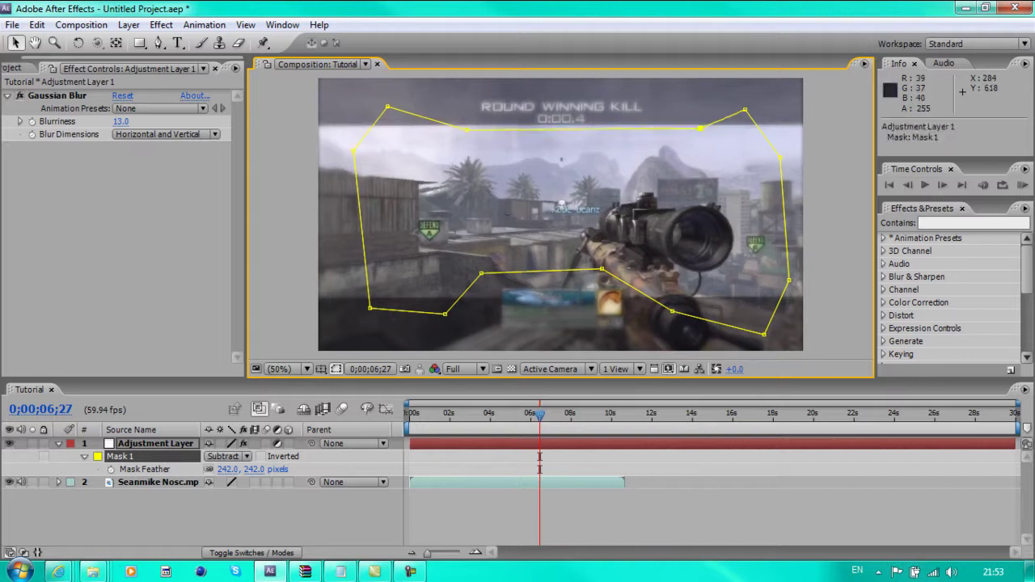
Step: Deselect to preview, lower the Mask Feather to 130 pixels, and collapse the layer's properties
click(238, 356)
click(243, 518)
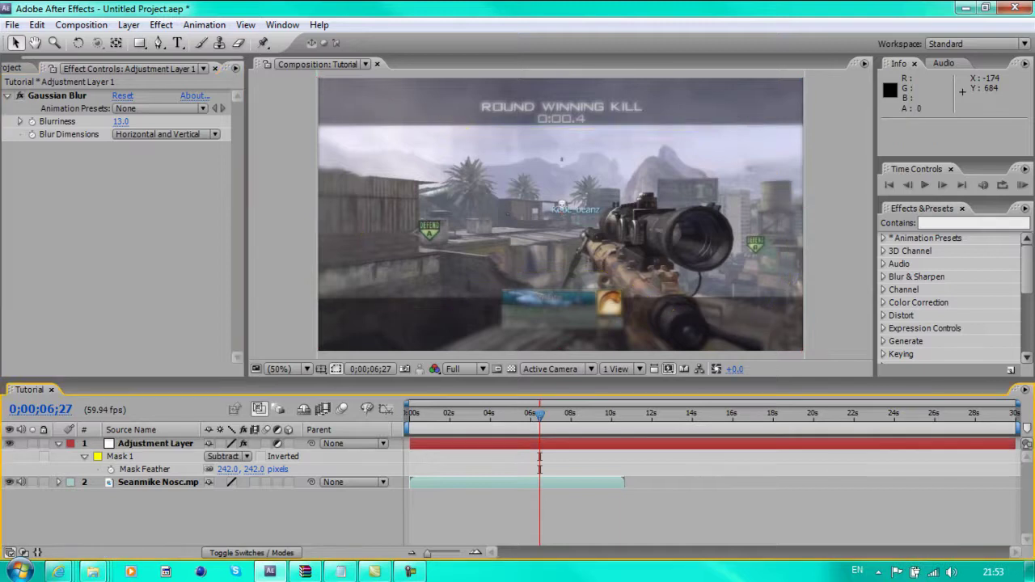
drag(226, 470, 154, 469)
key(f)
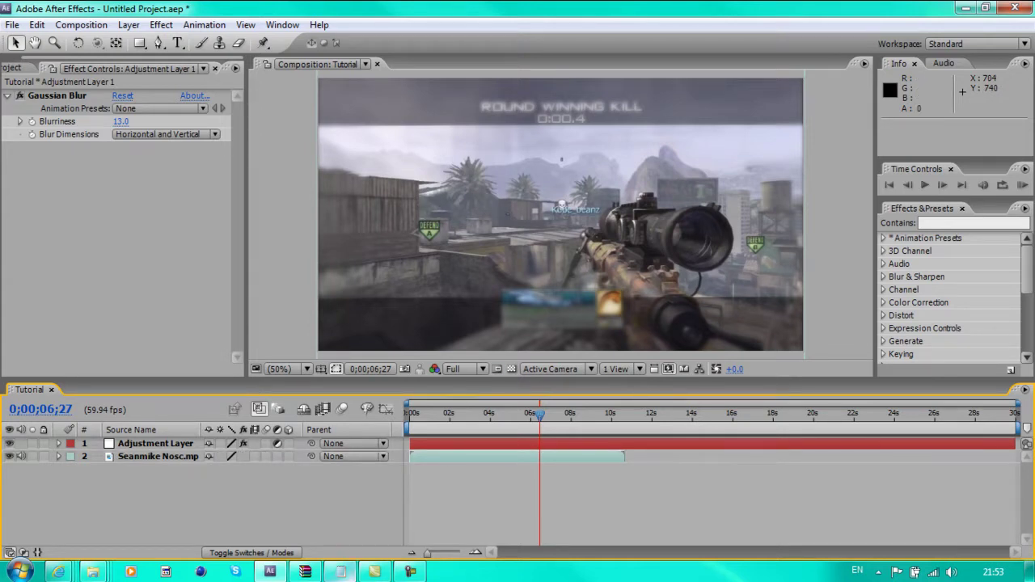
Step: End the notes with the 'THANKS FOR WATCHING… Subscribe' line and the voice-tutorials line, then select all
click(341, 572)
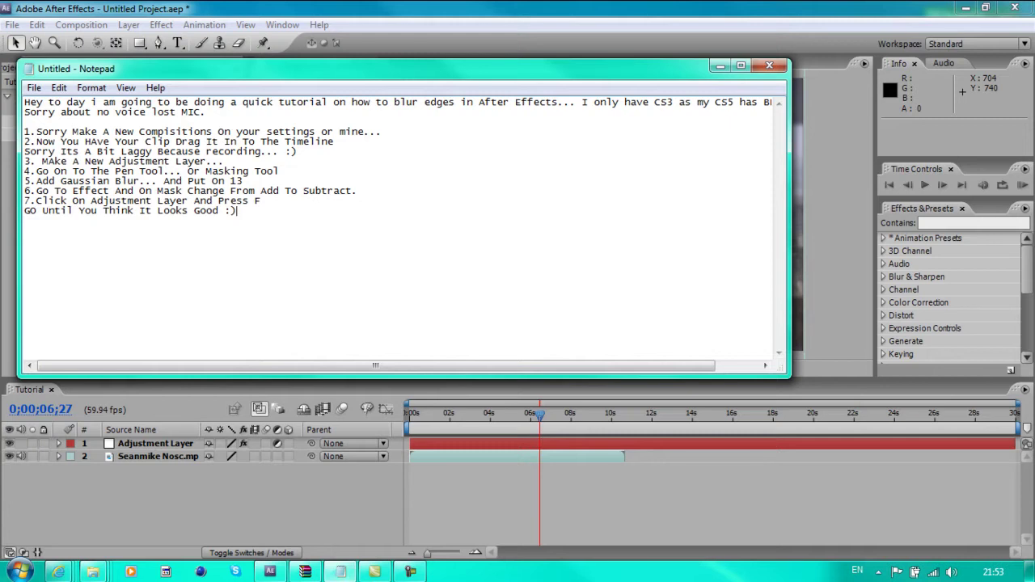
text(THANKS FOR WATCHING HOPE YOU ENJOYED)
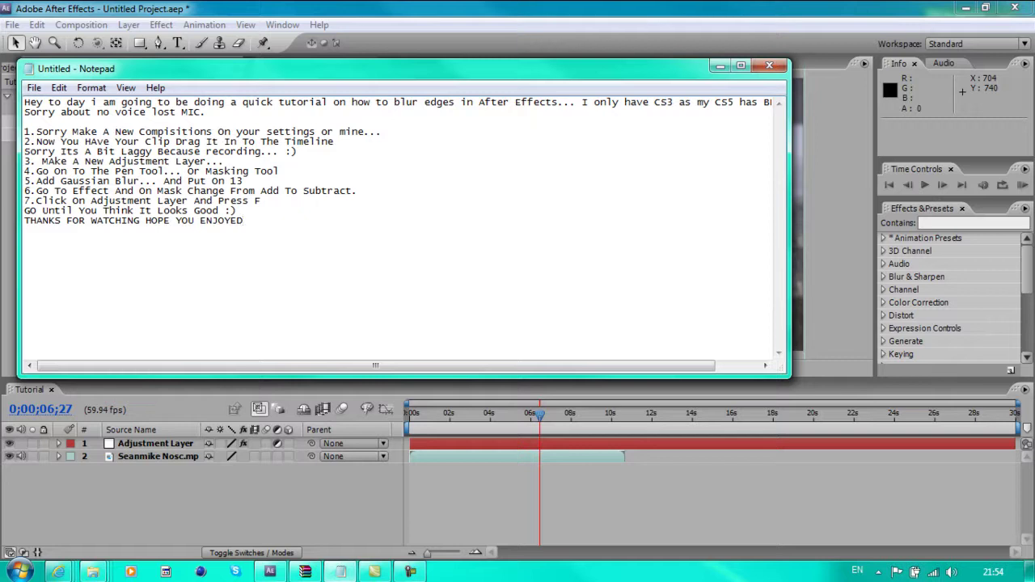
text(... BYEEEEEE... Please Like Comment And Subscribe.)
key(Return)
text(Voice Tutorials rom Now ON )
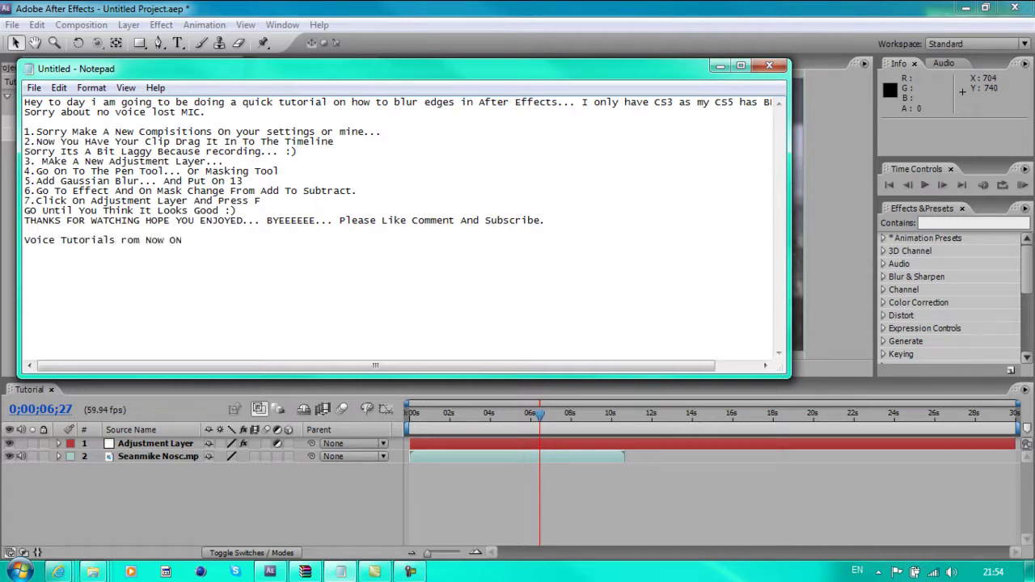
text(When I )
text(Fing My Mic...)
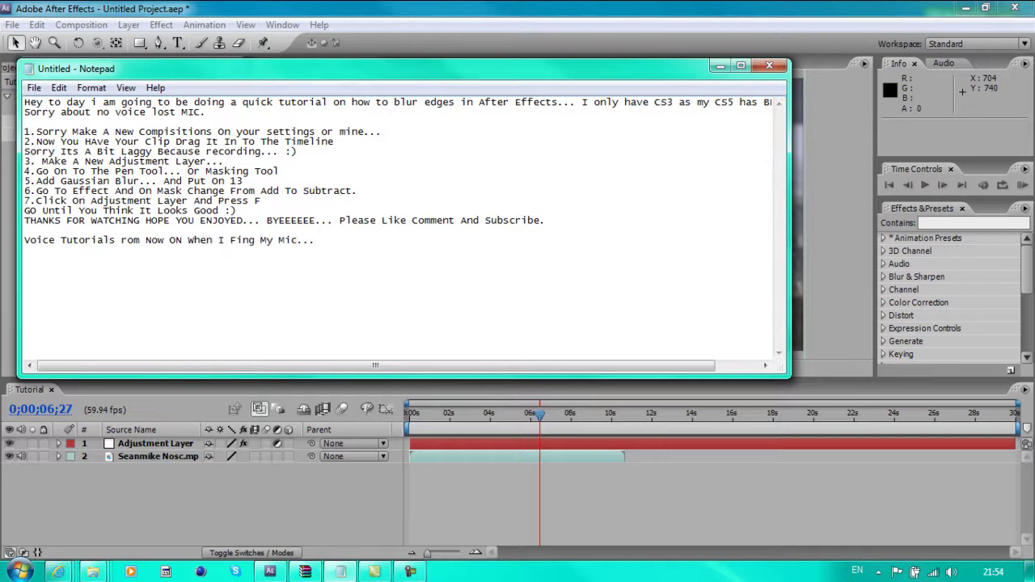
key(ctrl+a)
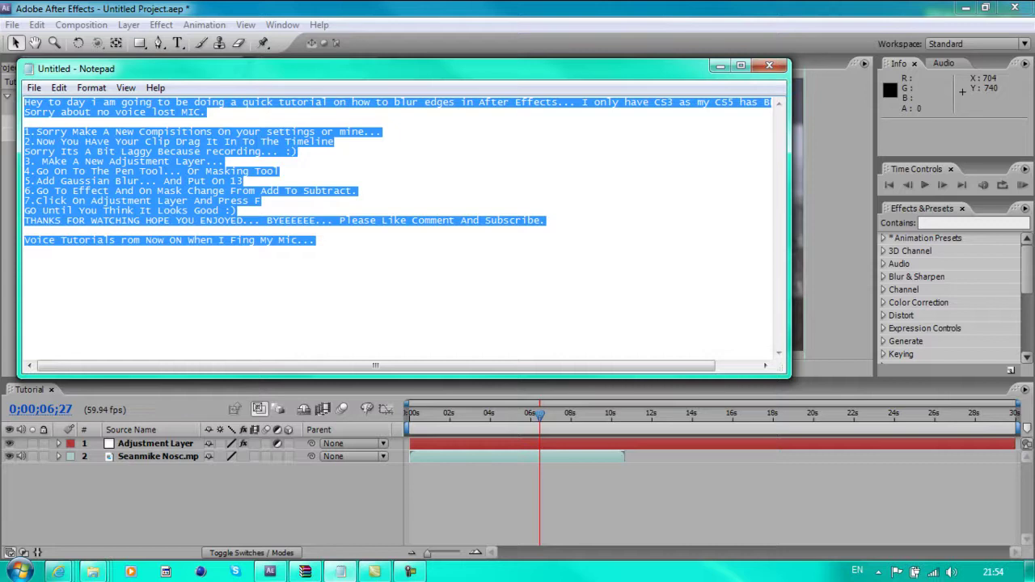
Step: Set the Notepad notes to 28-point Lucida Console, maximize the window, and deselect the text
click(91, 87)
click(92, 87)
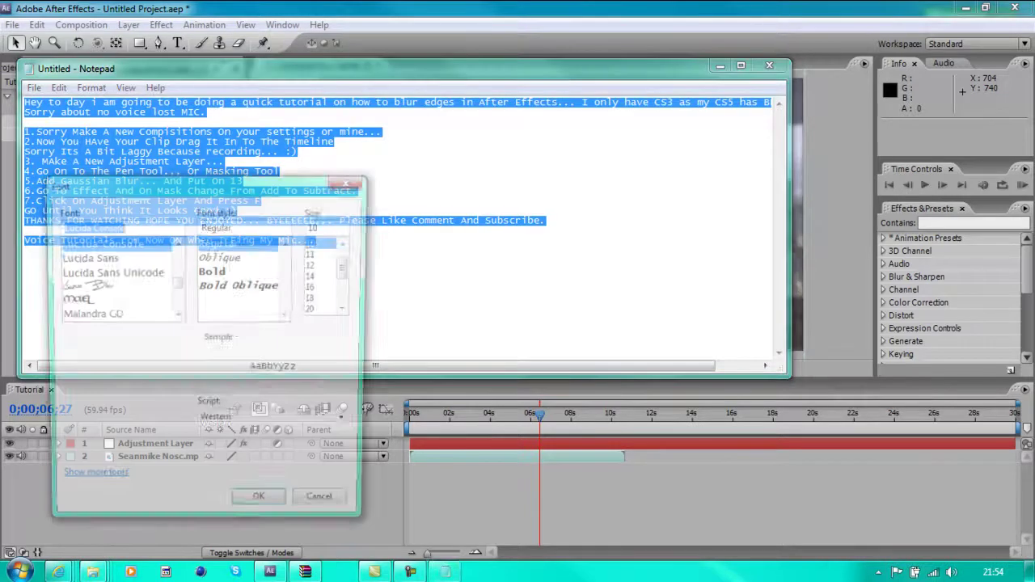
scroll(332, 275, down, 2)
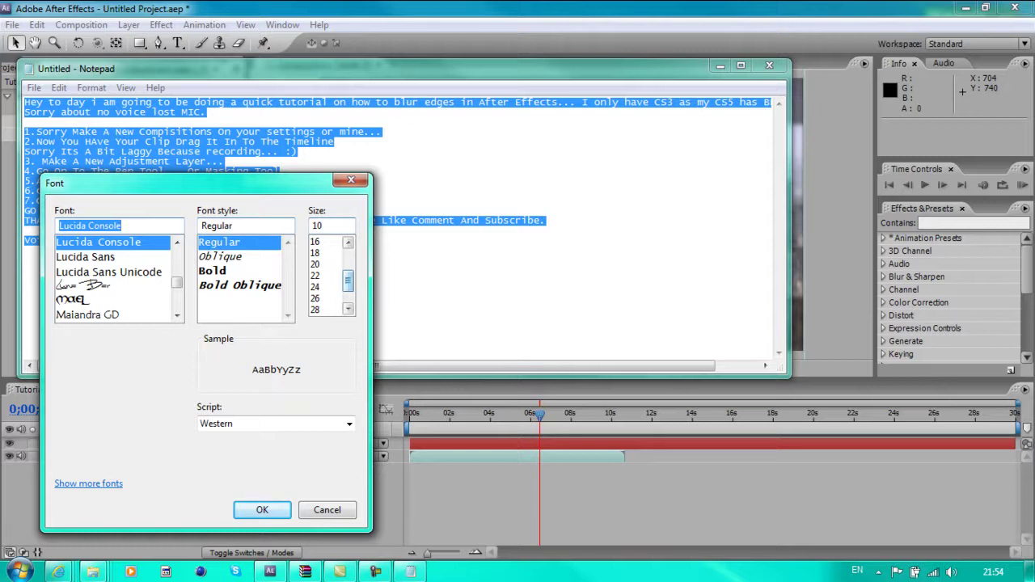
click(319, 310)
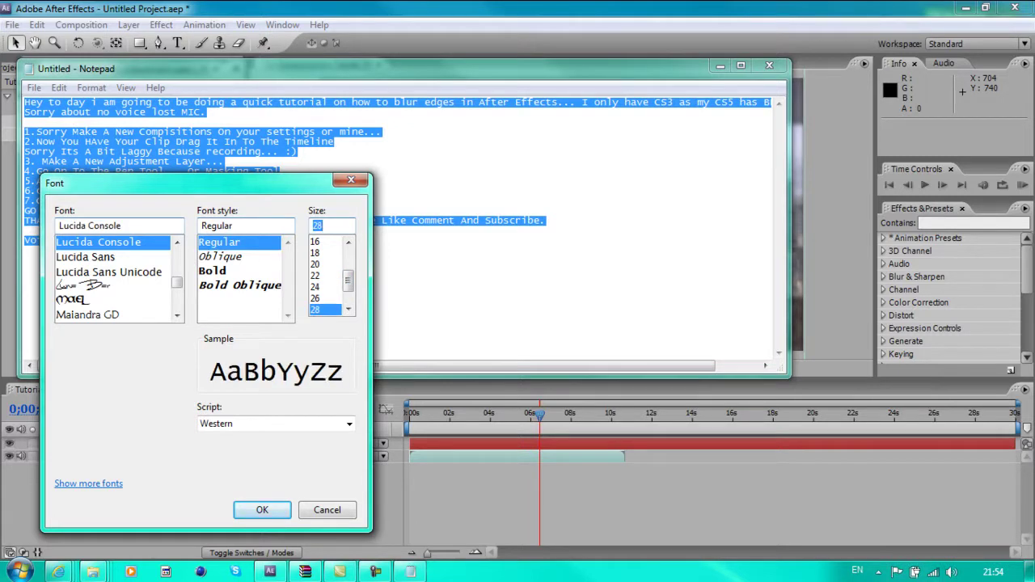
click(262, 509)
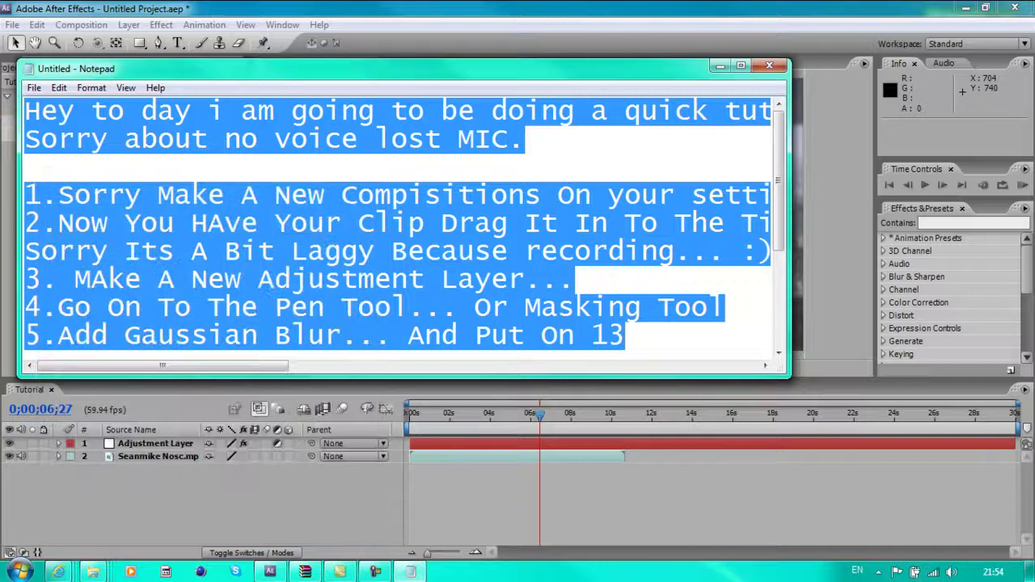
click(741, 65)
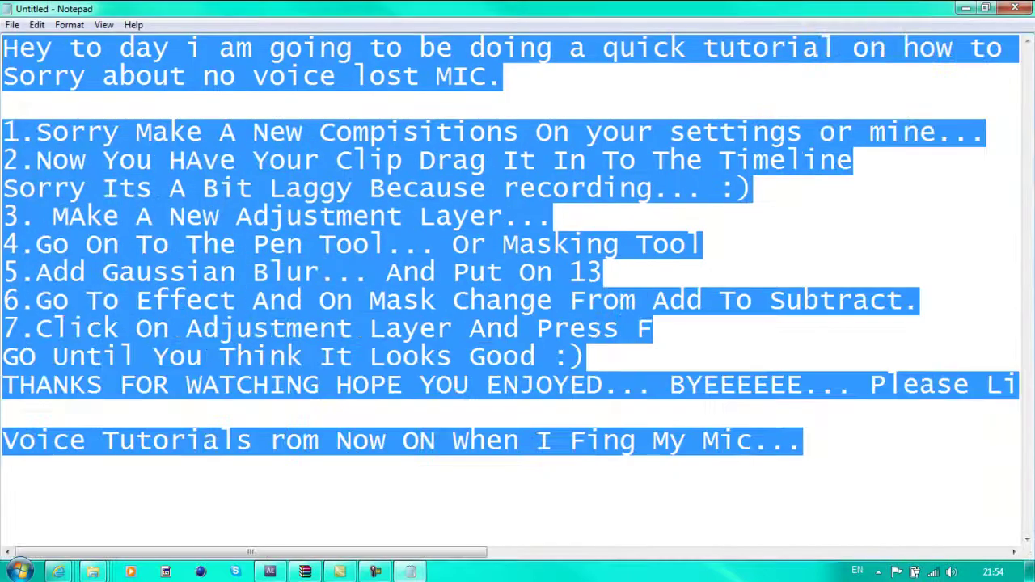
click(802, 441)
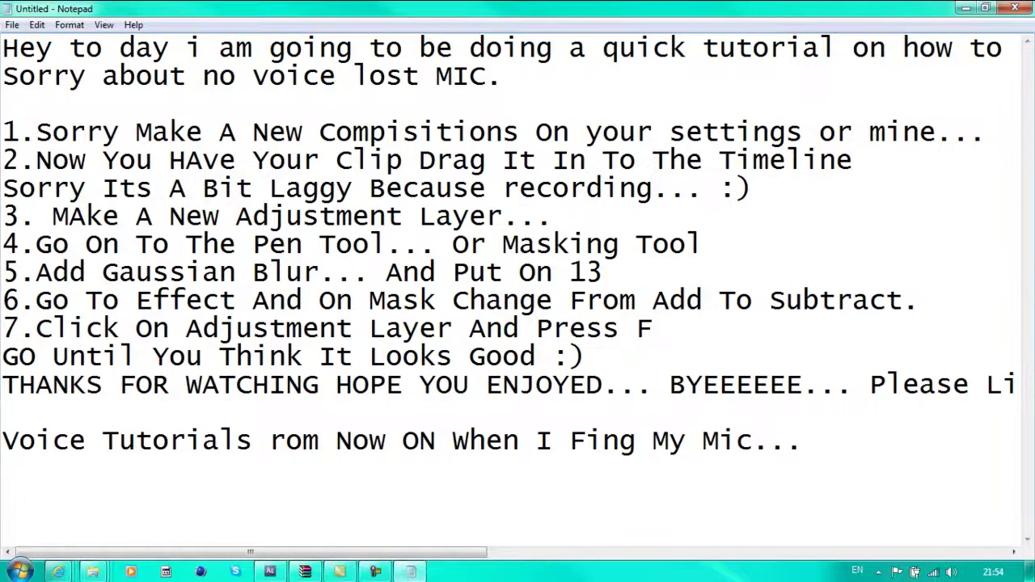